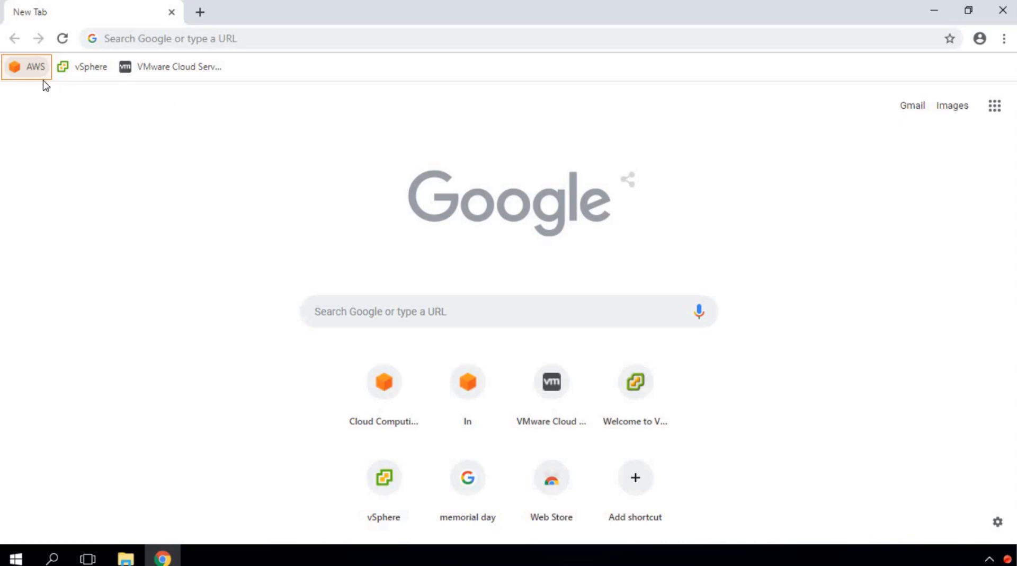
Step: Open the AWS sign-in page and sign in with the IAM user's name and password
left_click(35, 69)
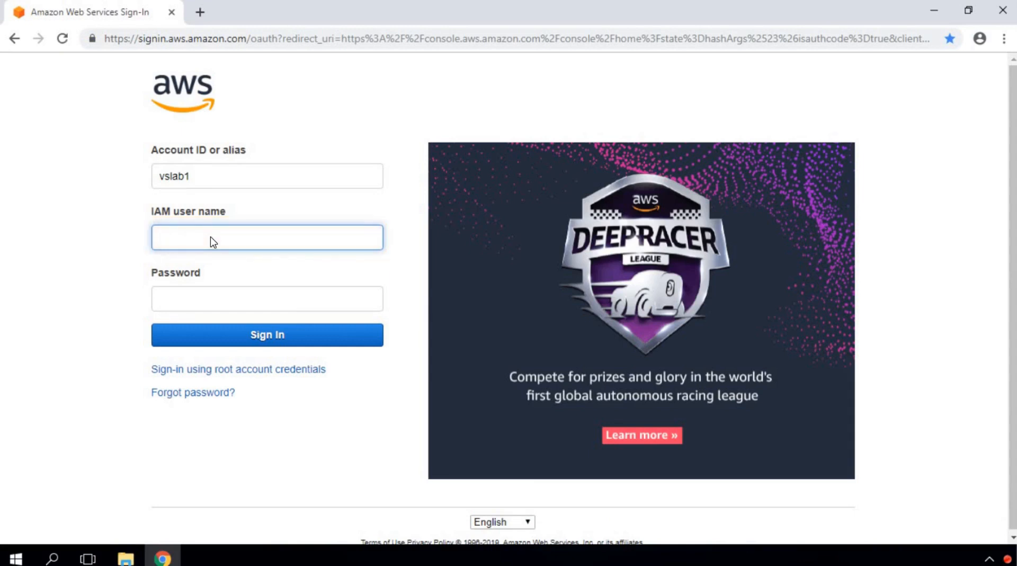
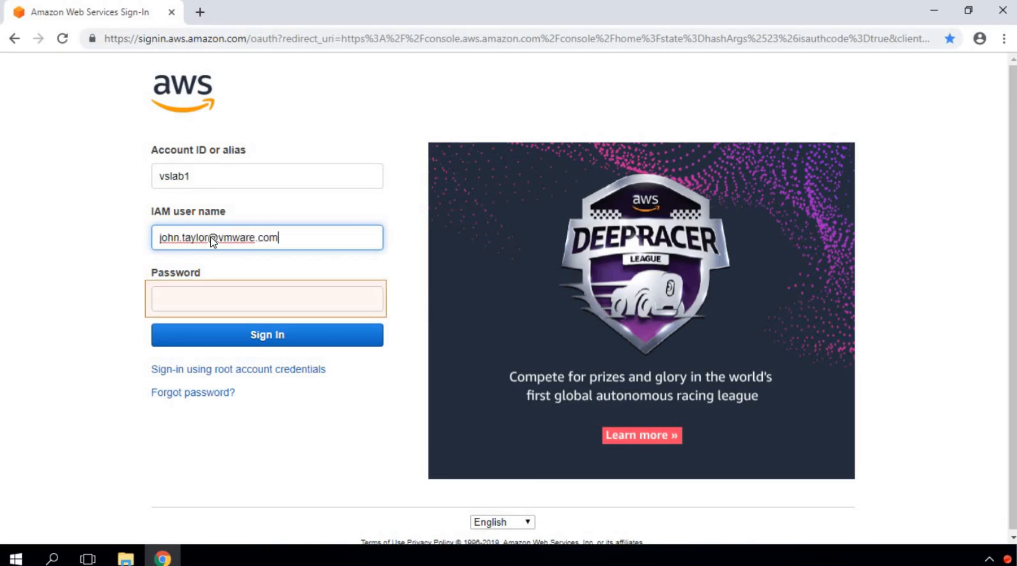
left_click(215, 305)
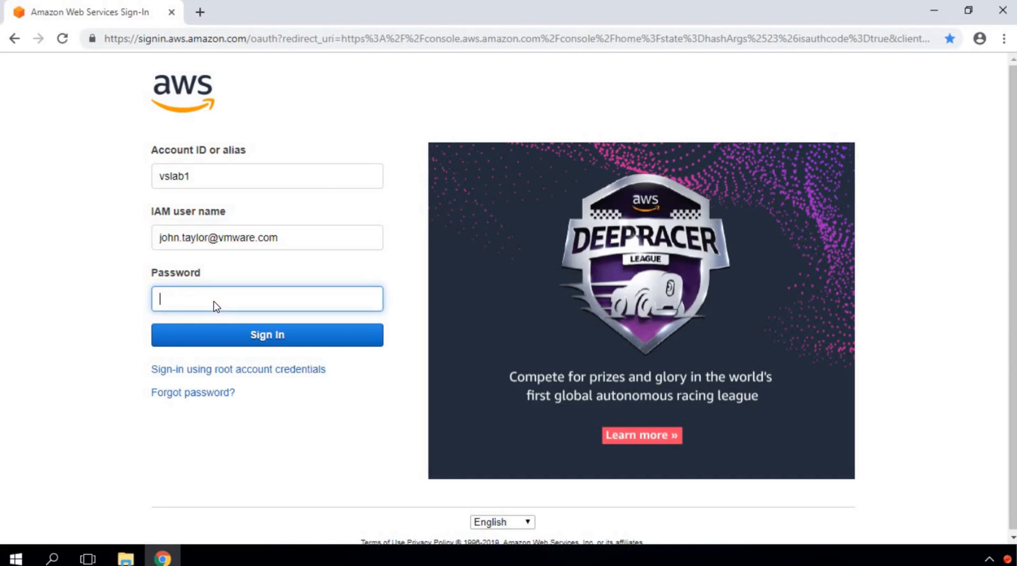
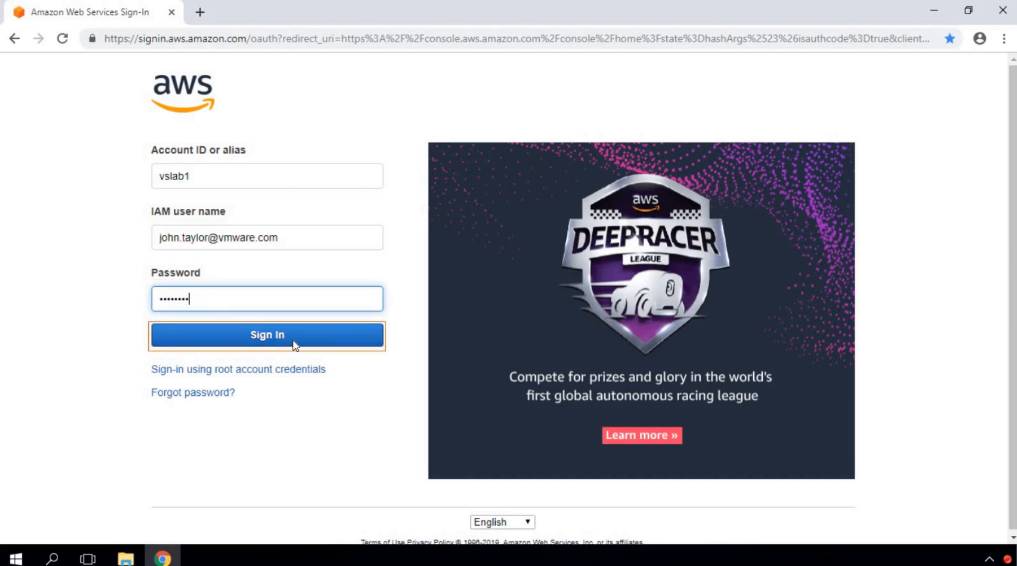
left_click(281, 340)
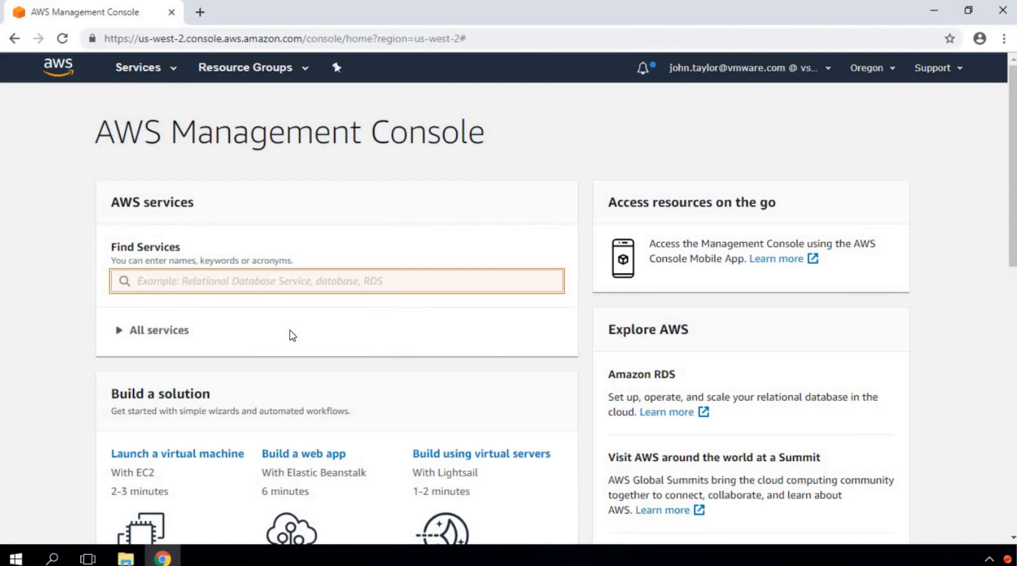
Step: Search for the VPC service and open its empty Your VPCs list for Oregon
left_click(334, 284)
type("vpc")
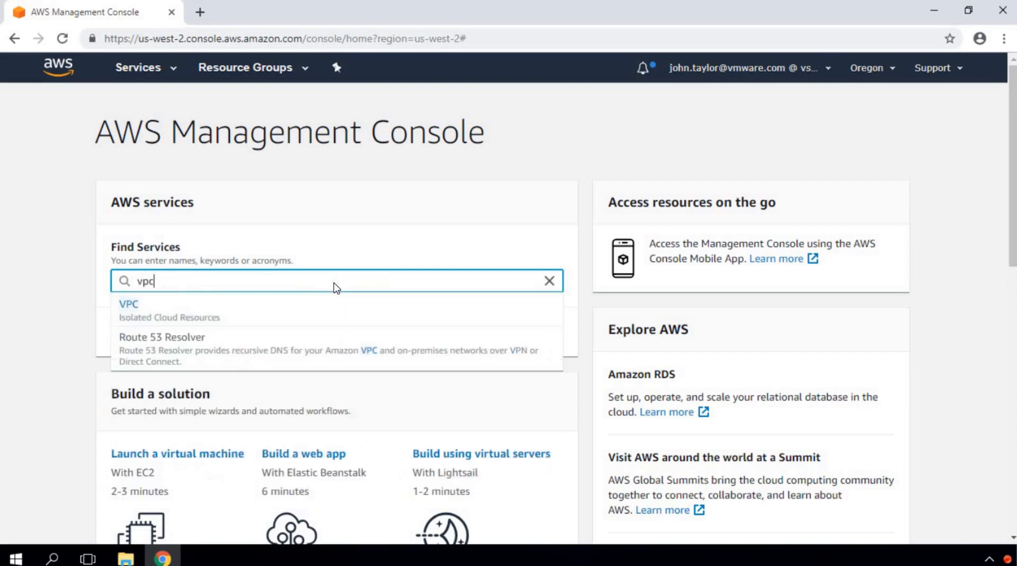
left_click(186, 317)
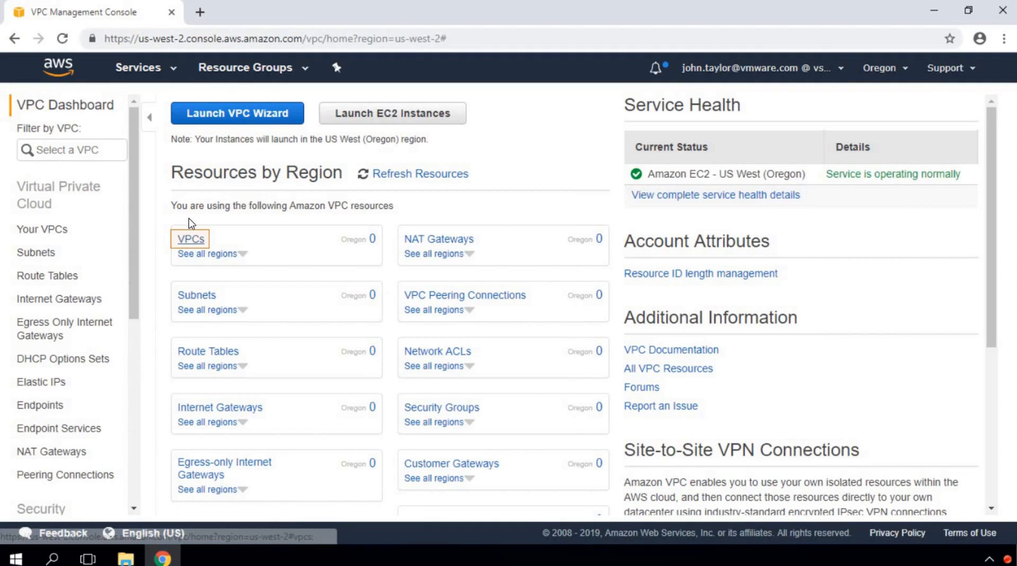
left_click(194, 240)
left_click(204, 112)
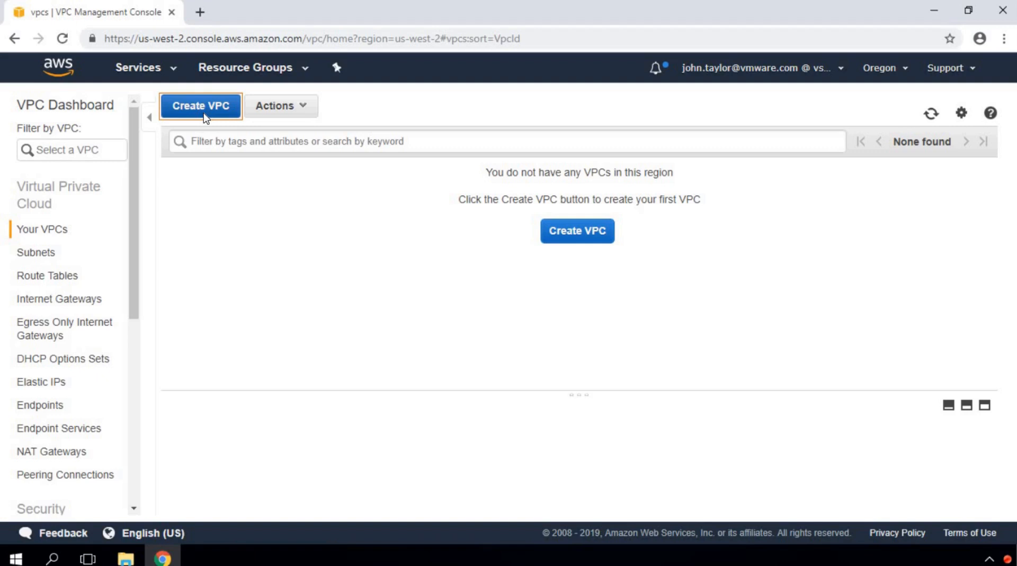
Step: Start a new VPC with name tag VSLAB-VPC and IPv4 CIDR block 172.20.0.0/16
left_click(217, 105)
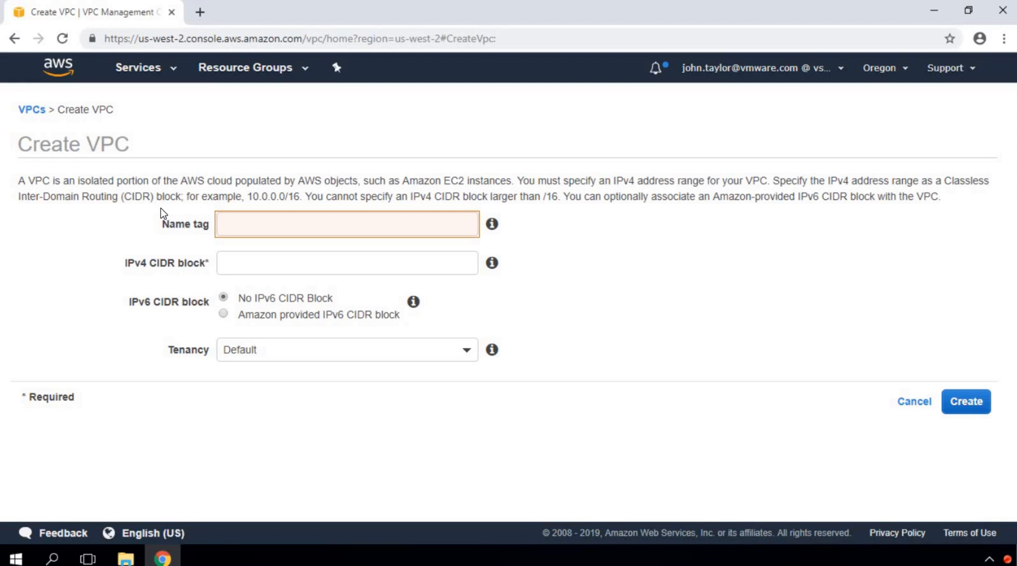
left_click(266, 225)
type("VSLAB-VPC")
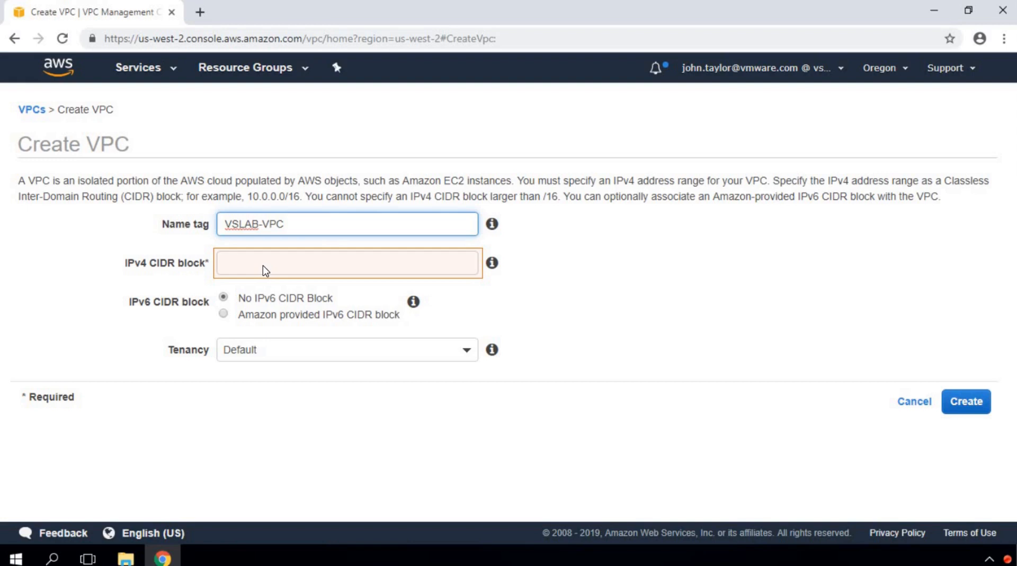
left_click(263, 266)
type("172.20.0.0/")
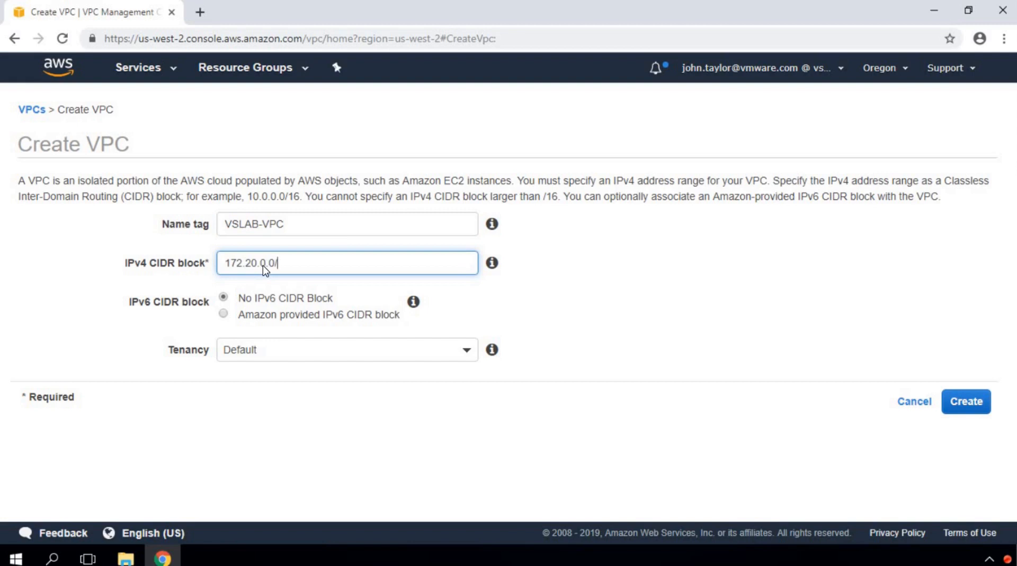
type("16")
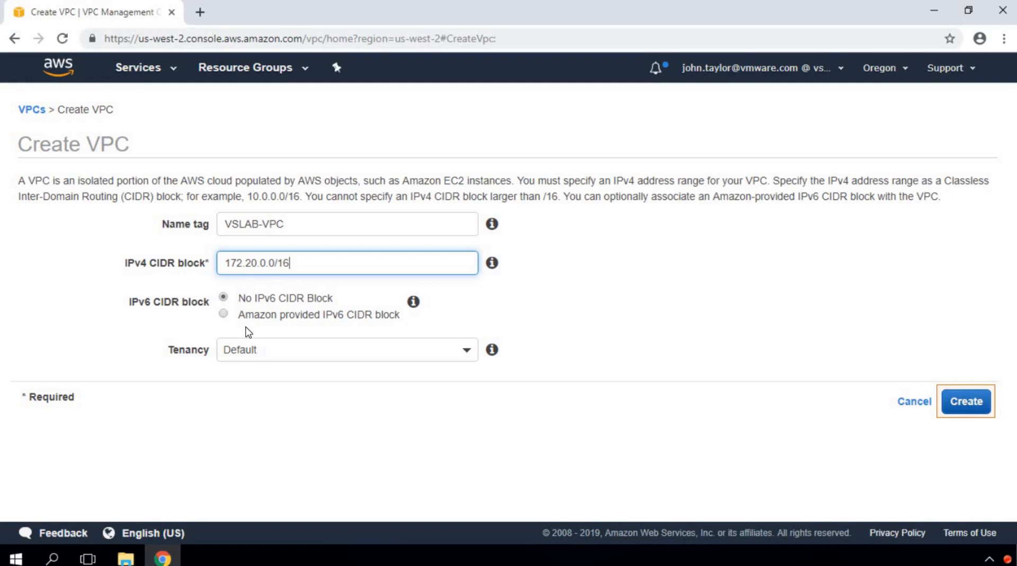
Step: Create VSLAB-VPC and close the confirmation to see it available with 172.20.0.0/16
left_click(970, 408)
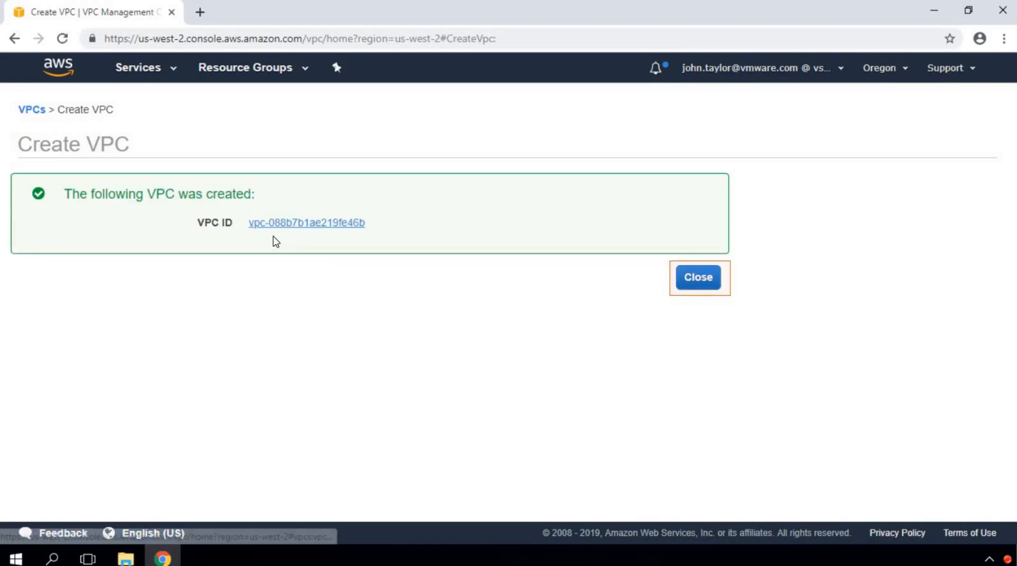
left_click_drag(186, 207, 387, 233)
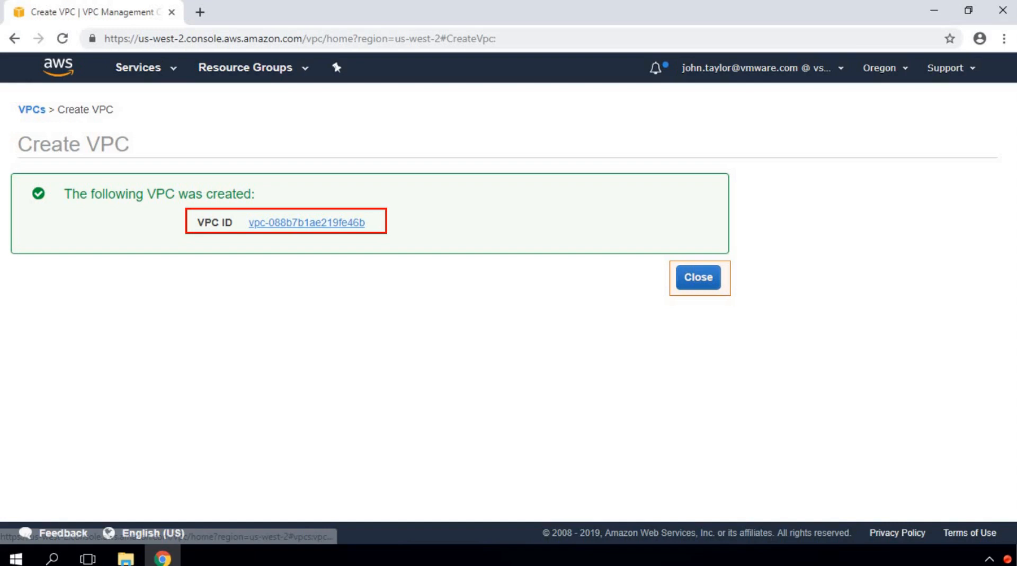
left_click(694, 282)
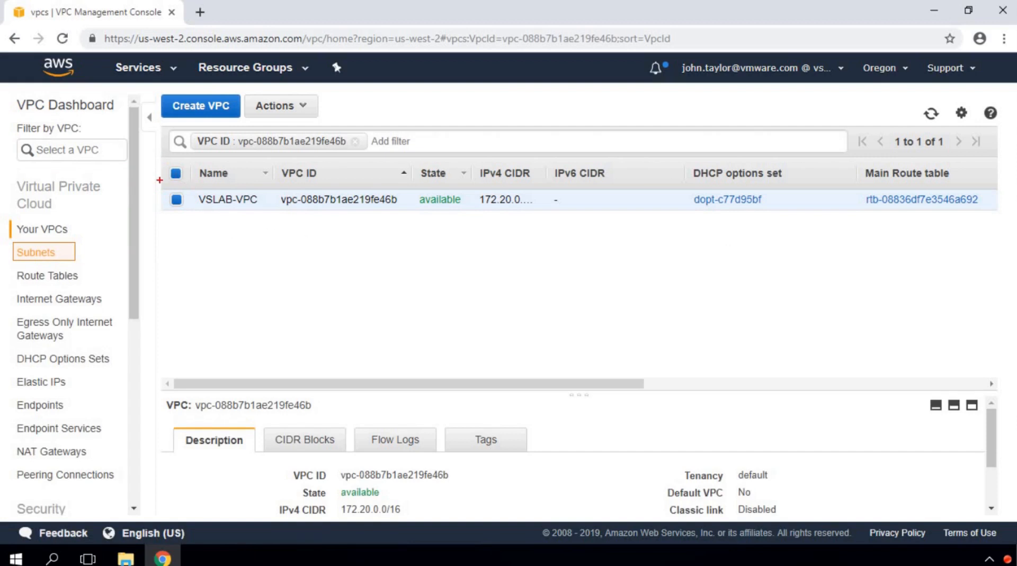
left_click_drag(164, 188, 249, 200)
key("e")
mouse_move(160, 187)
left_mouse_down()
mouse_move(282, 212)
mouse_move(559, 213)
left_mouse_up()
left_click_drag(259, 493, 426, 518)
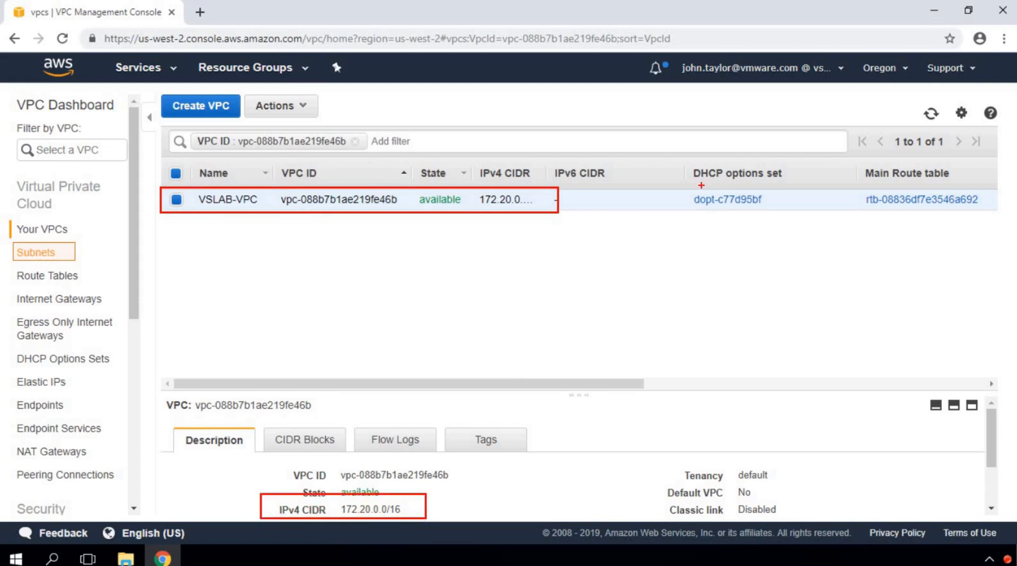
left_click_drag(859, 159, 995, 214)
key("Escape")
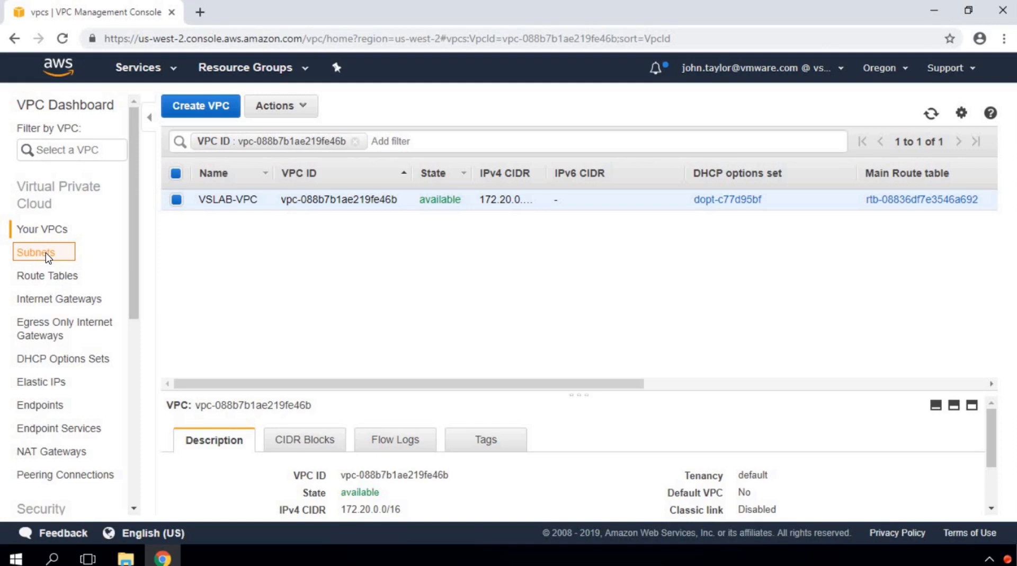
Step: From the Subnets list, begin a new subnet with name tag 172.20.1.0-US-WEST-2A
left_click(47, 256)
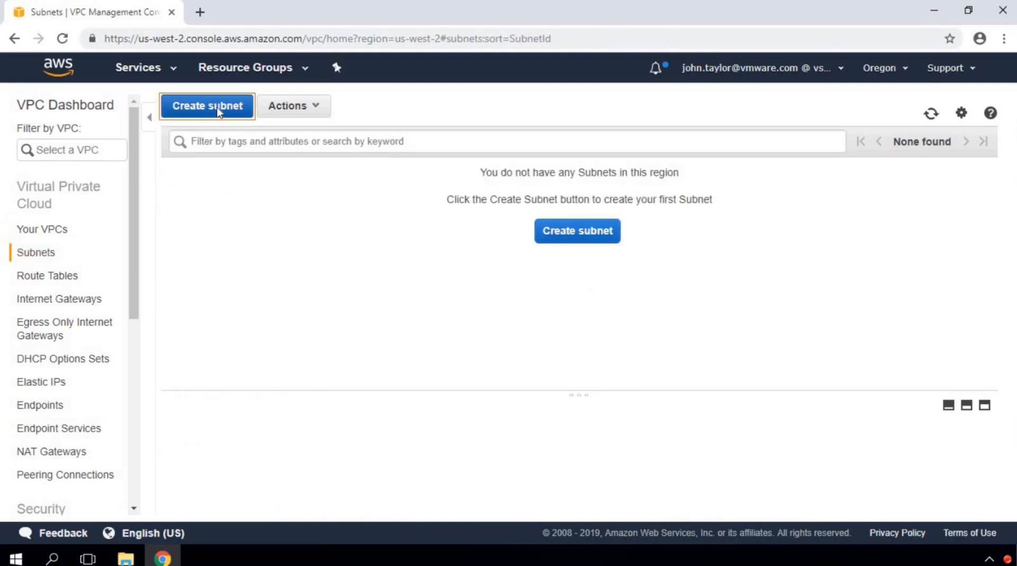
left_click(217, 107)
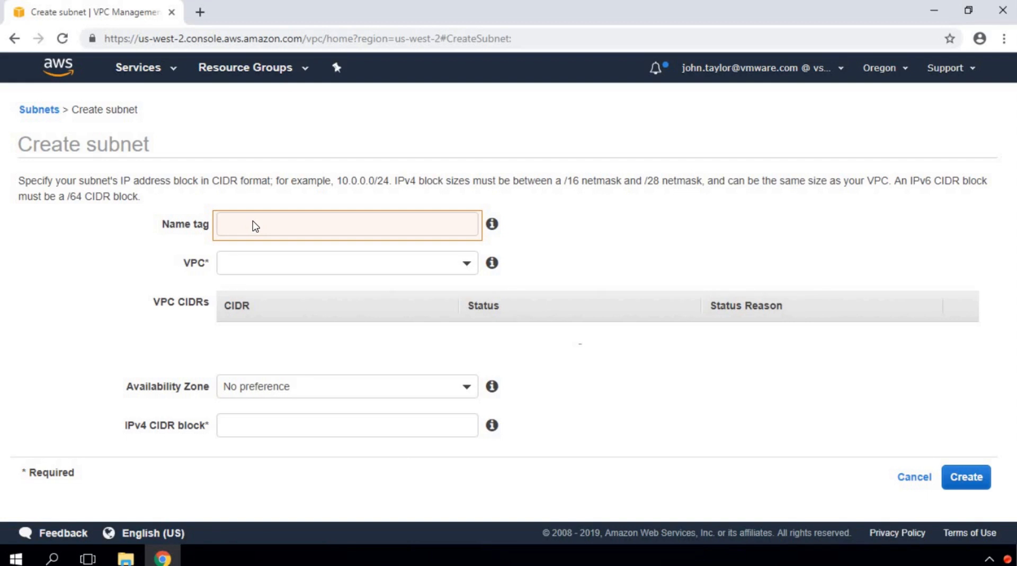
left_click(252, 225)
type("172.20.1.0-US-WEST-2A")
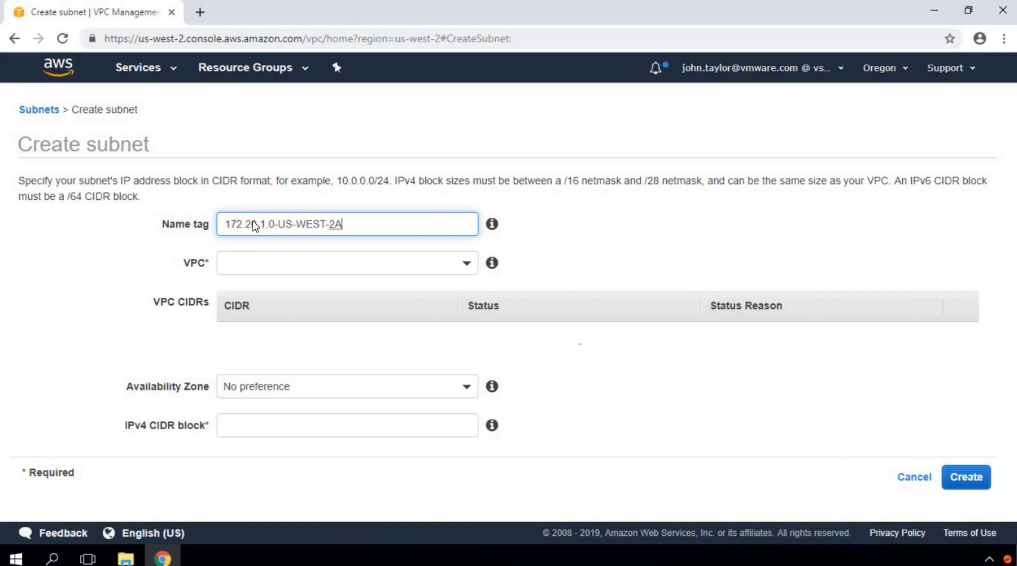
key("Tab")
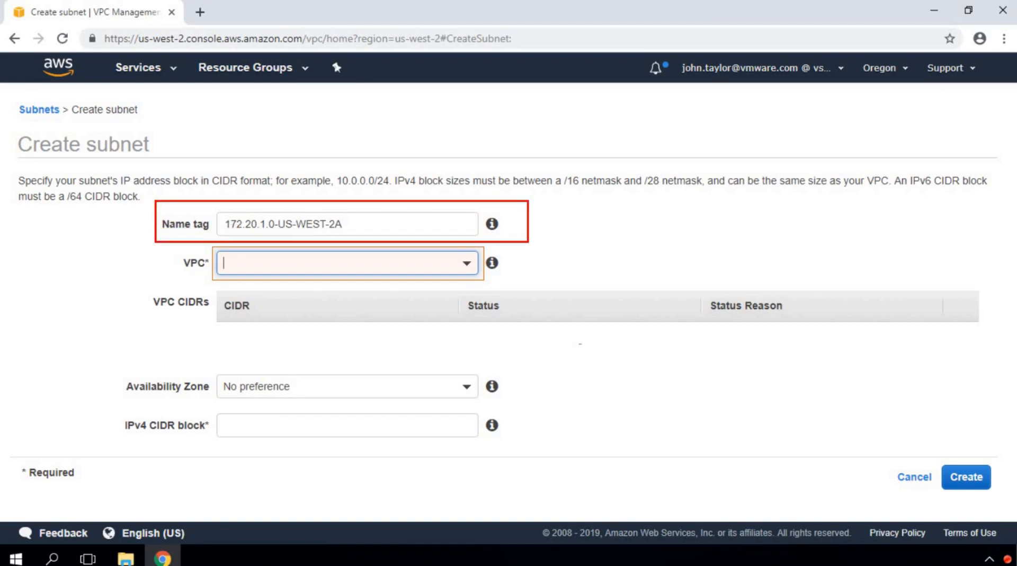
Step: Place the new subnet in VSLAB-VPC
left_click(467, 265)
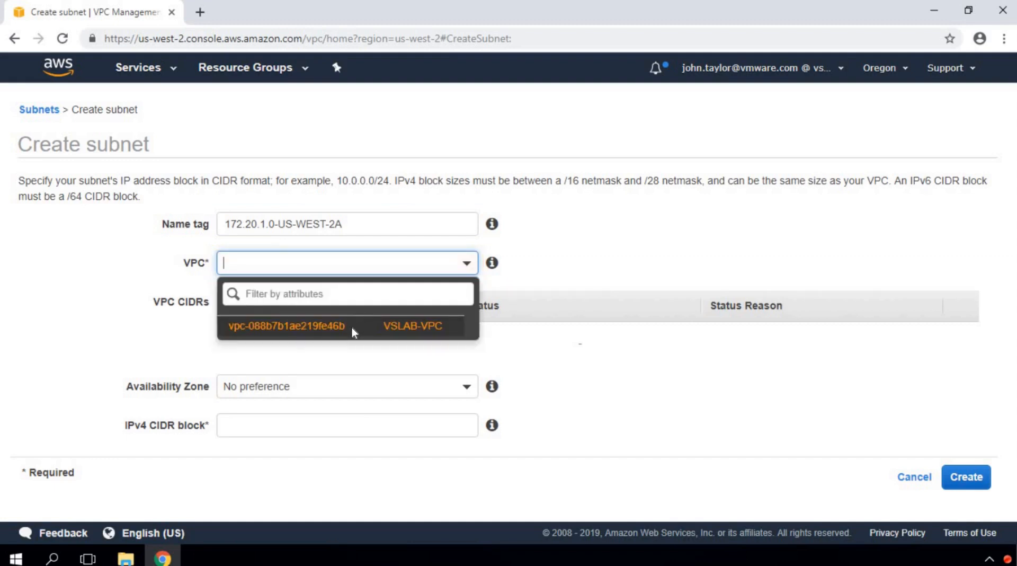
left_click(351, 328)
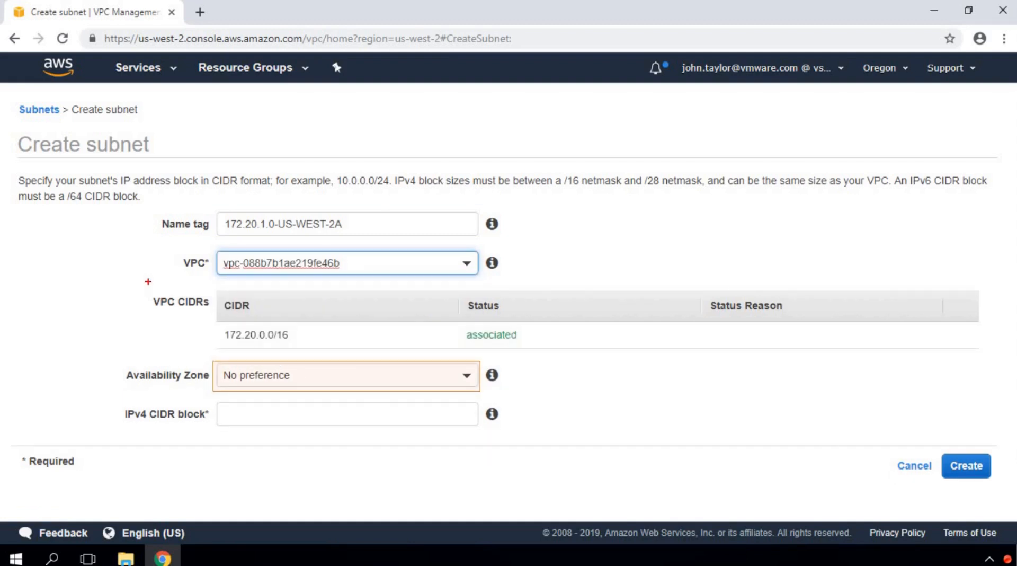
mouse_move(132, 287)
left_mouse_down()
mouse_move(422, 333)
mouse_move(830, 348)
left_mouse_up()
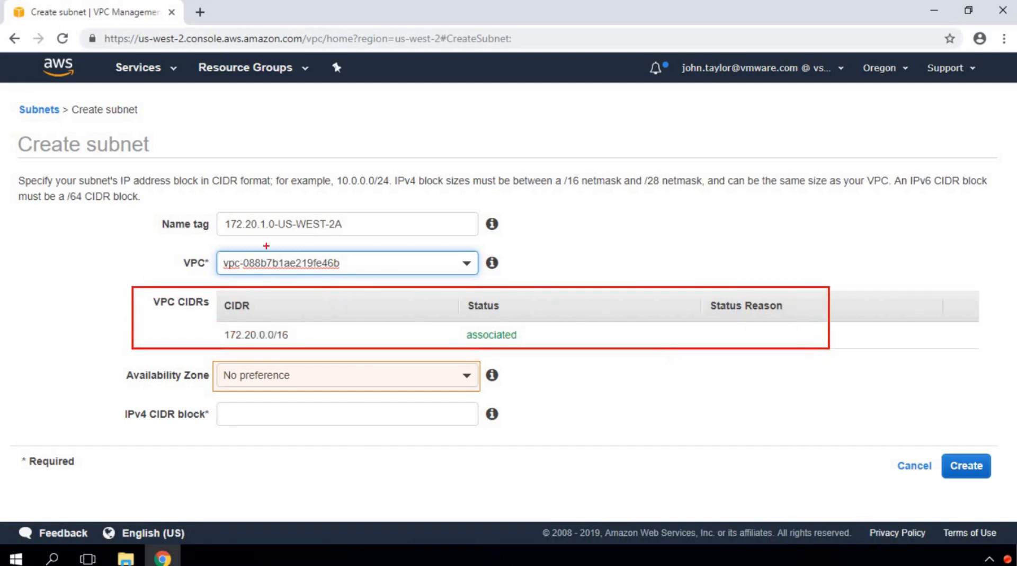
left_click_drag(141, 200, 535, 247)
key("ctrl+z")
key("ctrl+z")
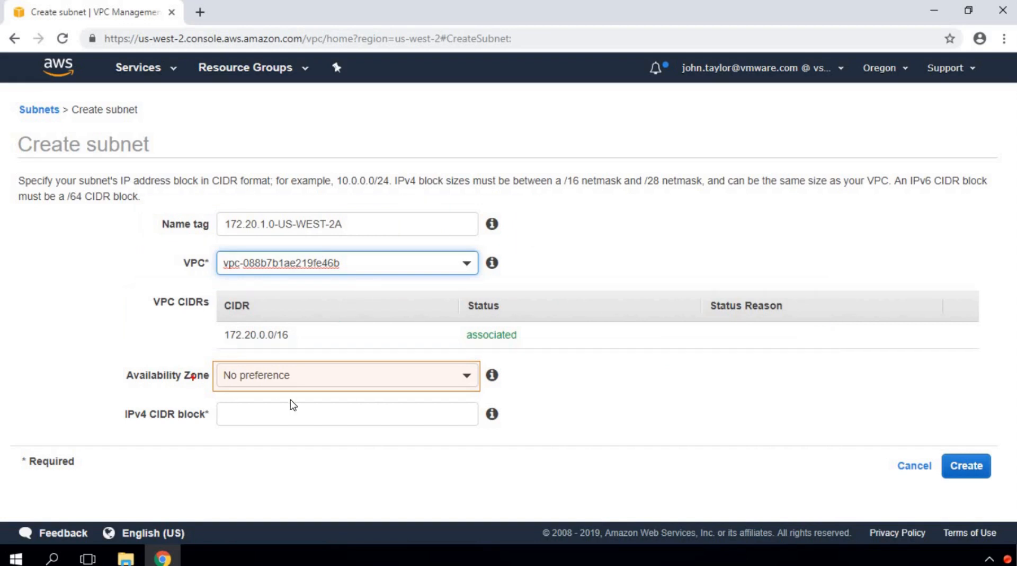
Step: Set availability zone us-west-2a and IPv4 CIDR block 172.20.1.0/24
left_click(468, 383)
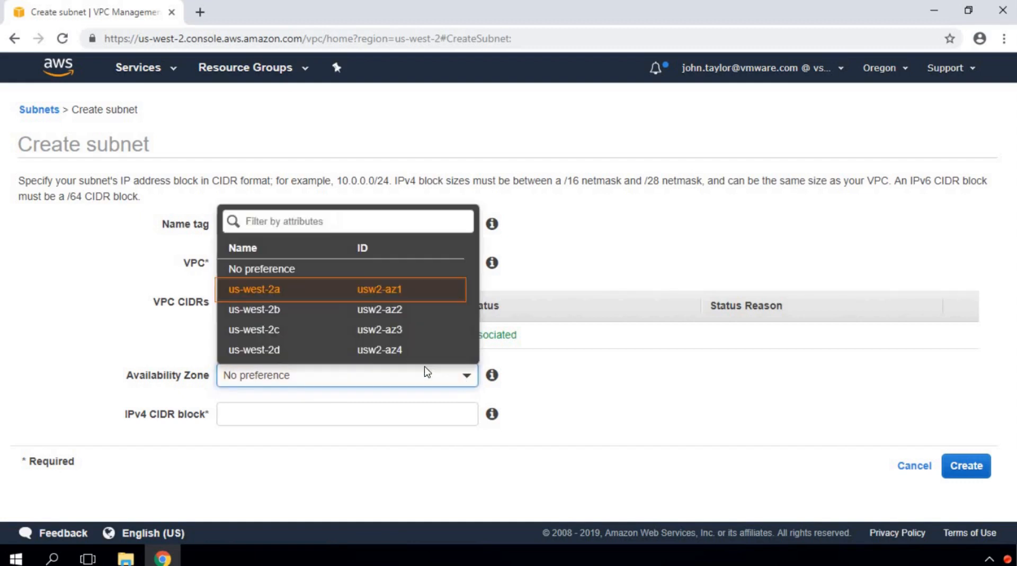
left_click(329, 288)
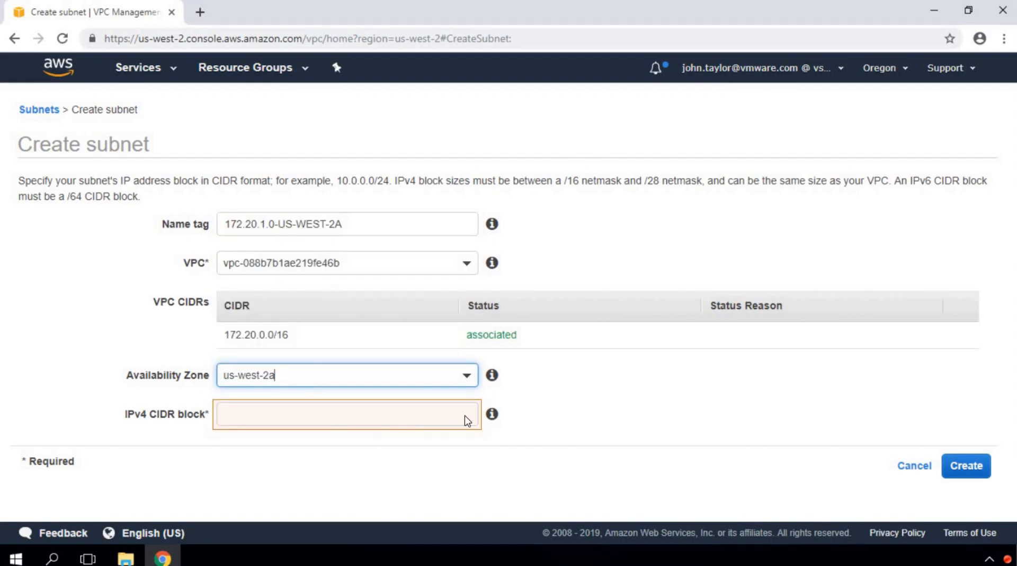
left_click(434, 419)
type("1")
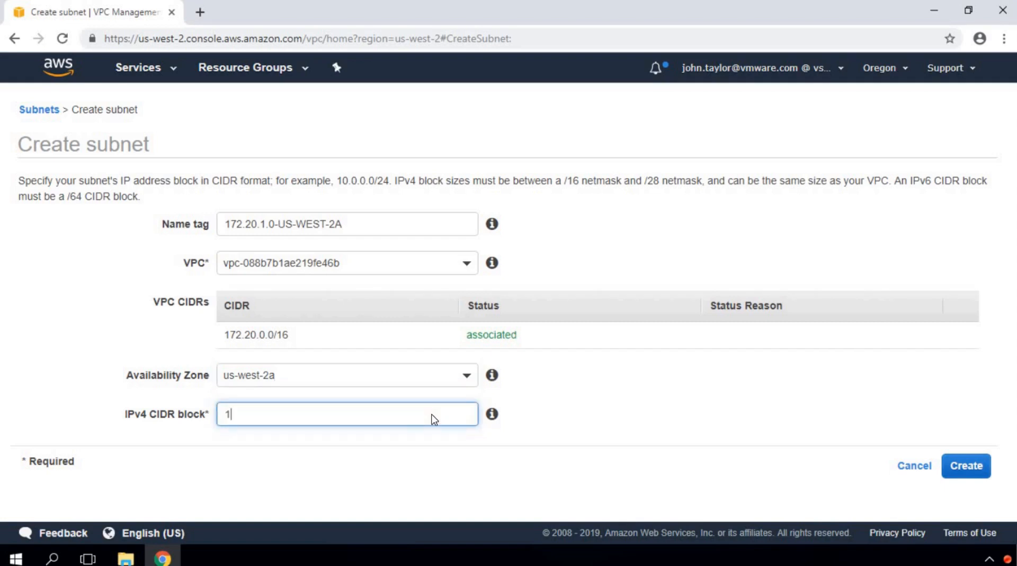
type("72.20.1.0/24")
key("Tab")
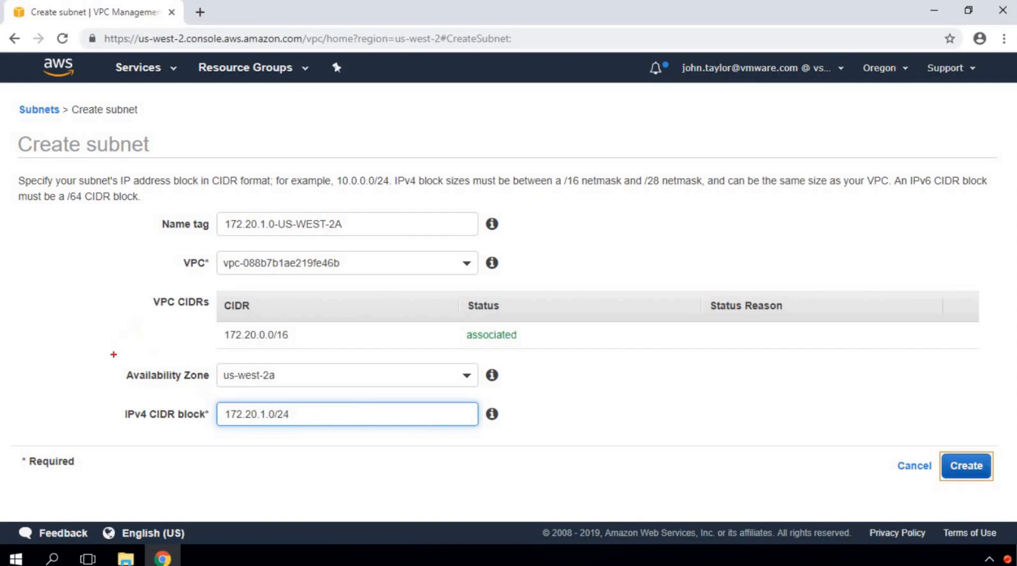
mouse_move(100, 348)
left_mouse_down()
mouse_move(375, 424)
mouse_move(545, 435)
left_mouse_up()
Step: Create the first subnet and close the confirmation; it lists as available with 251 free addresses
left_click(966, 466)
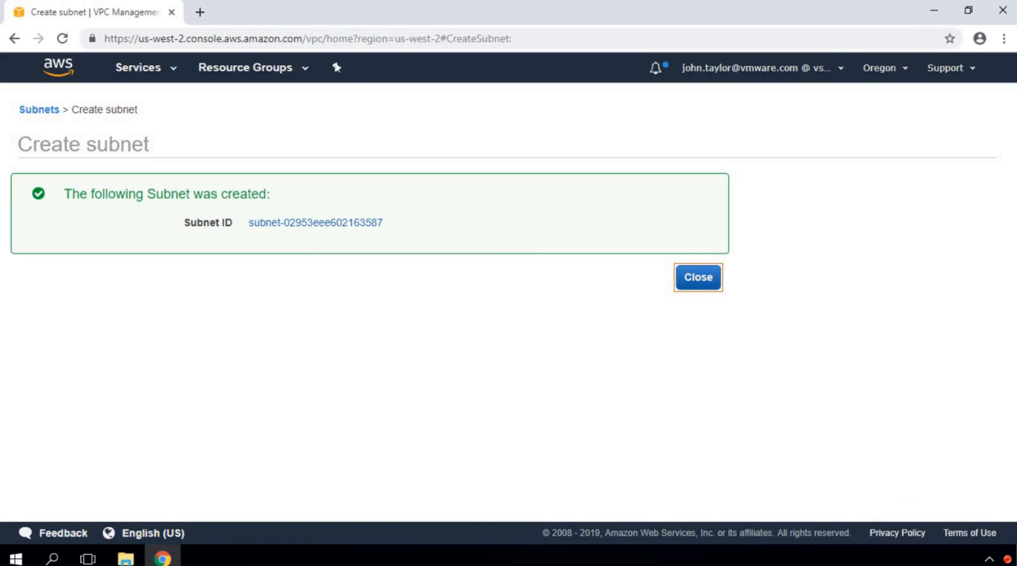
left_click_drag(161, 207, 448, 243)
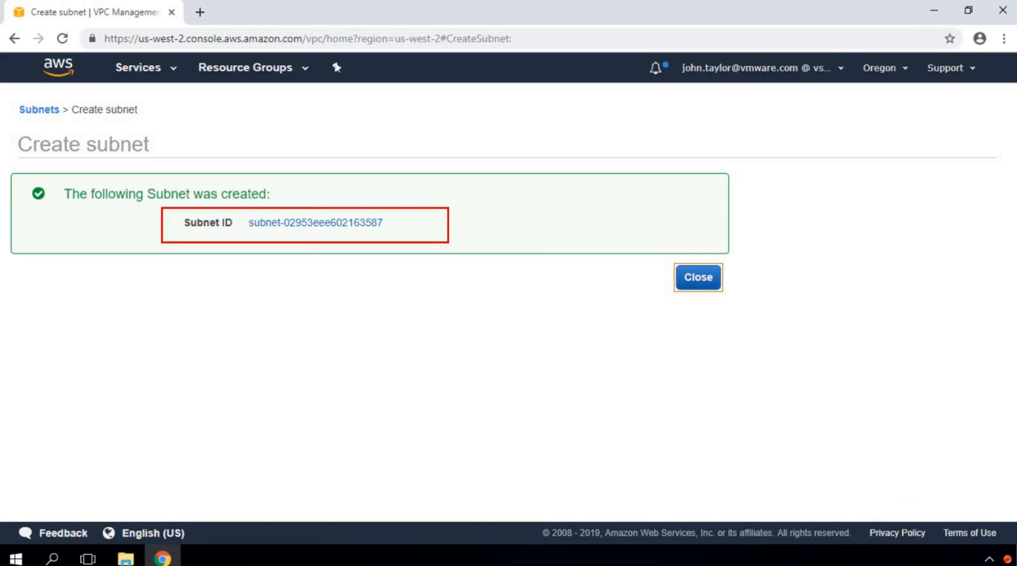
key("e")
key("Escape")
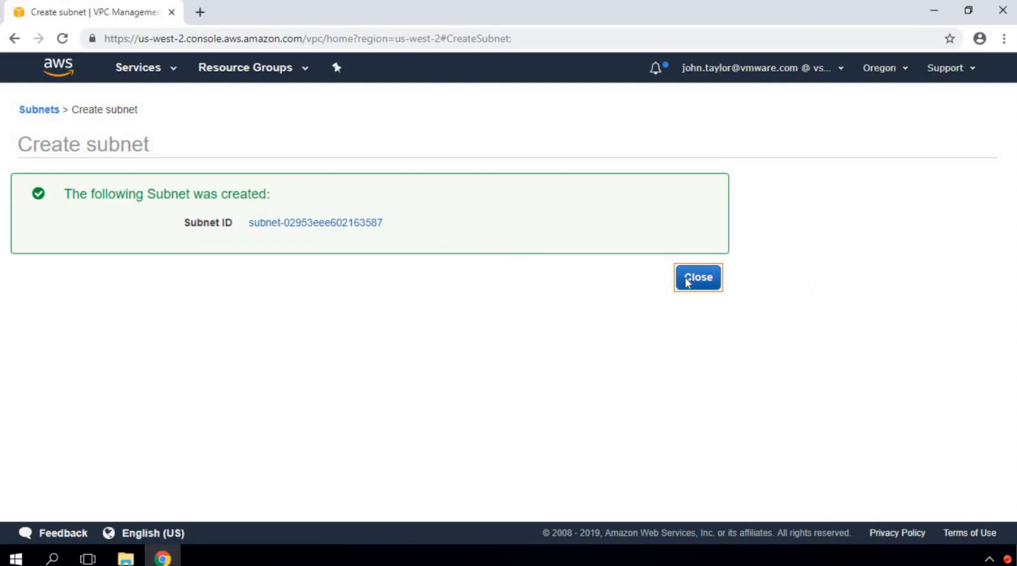
left_click(682, 278)
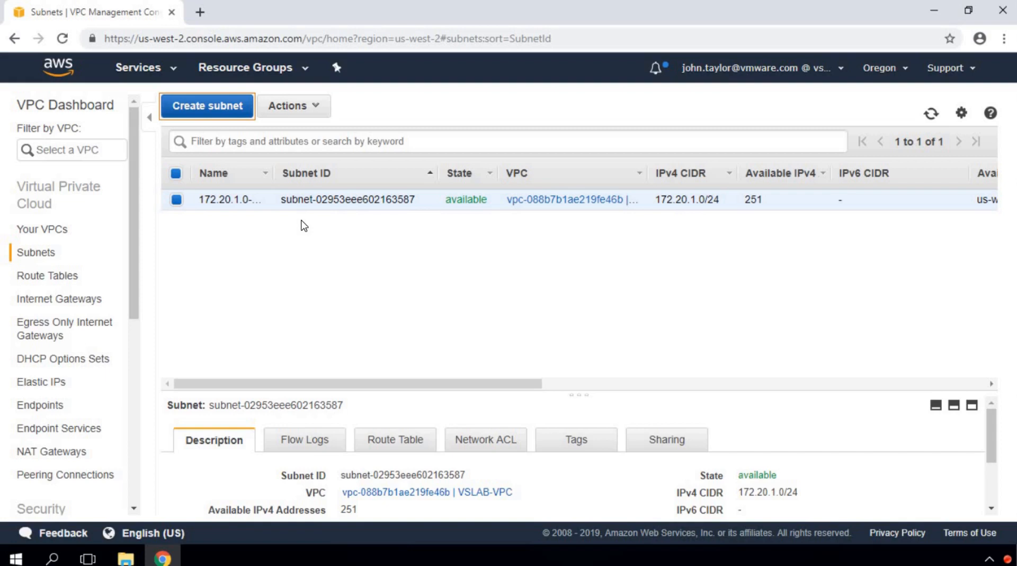
Step: Start a second subnet named 172.20.2.0-US-WEST-2B in VSLAB-VPC
left_click(229, 111)
left_click(297, 225)
type("1")
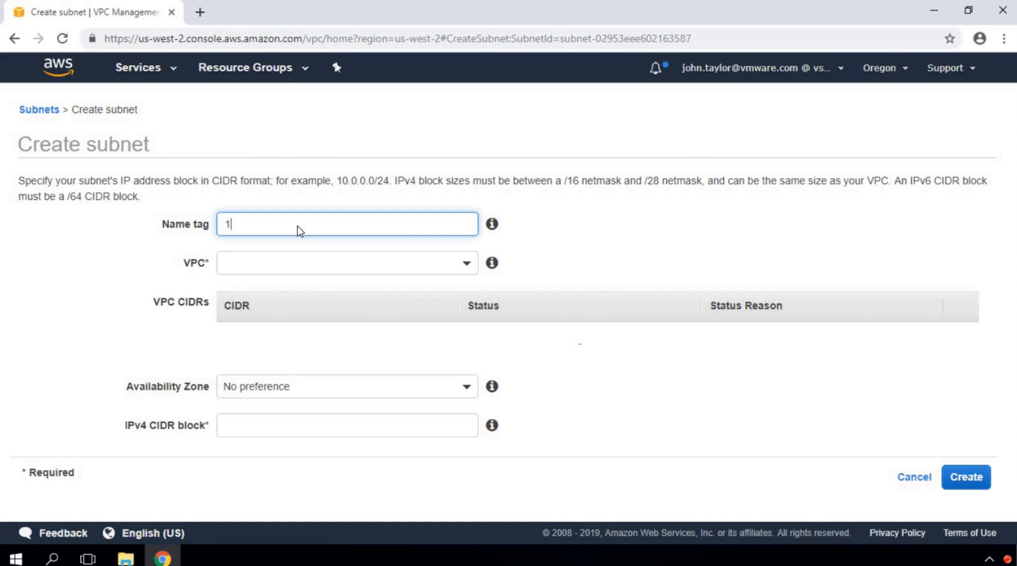
type("72.20.2.")
type("0-US-WEST-2B")
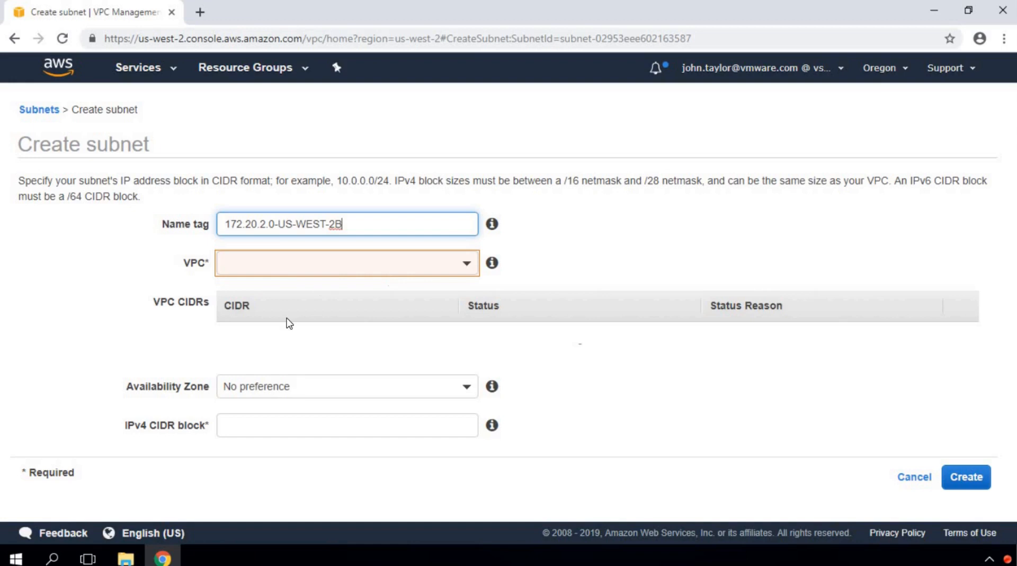
left_click(304, 329)
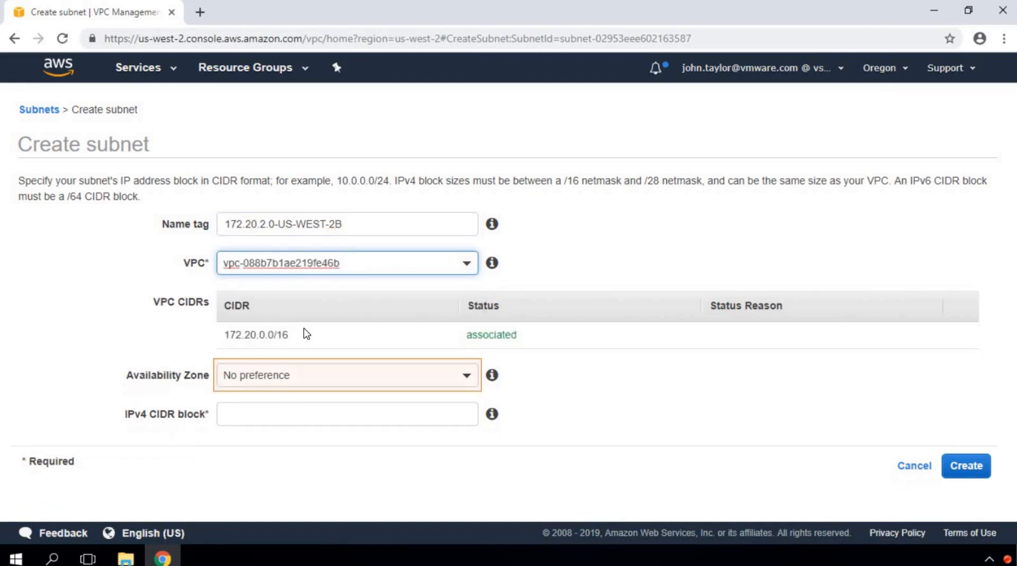
Step: Choose zone us-west-2b, enter CIDR 172.20.2.0/24, and create the subnet
left_click(467, 377)
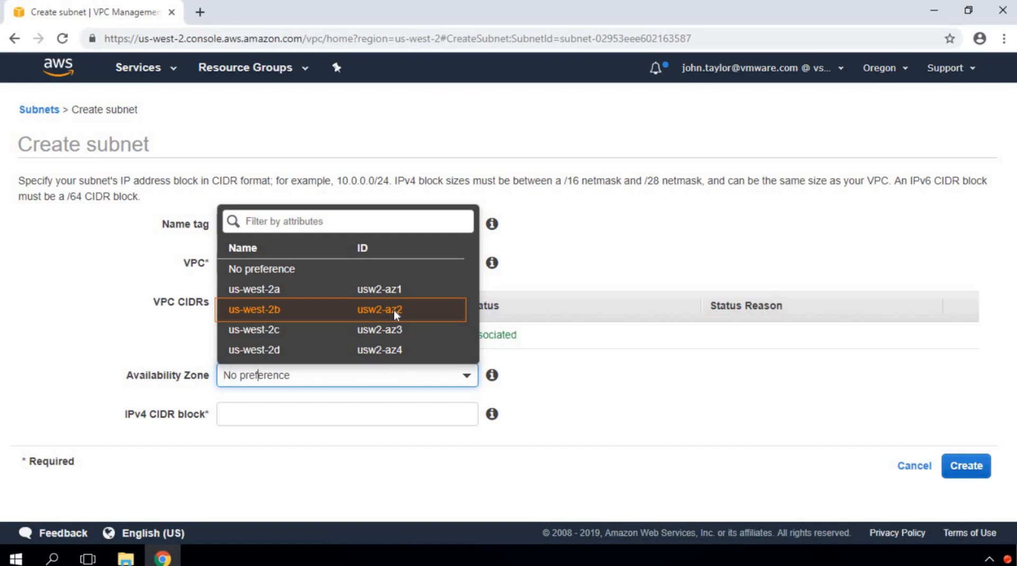
left_click(313, 310)
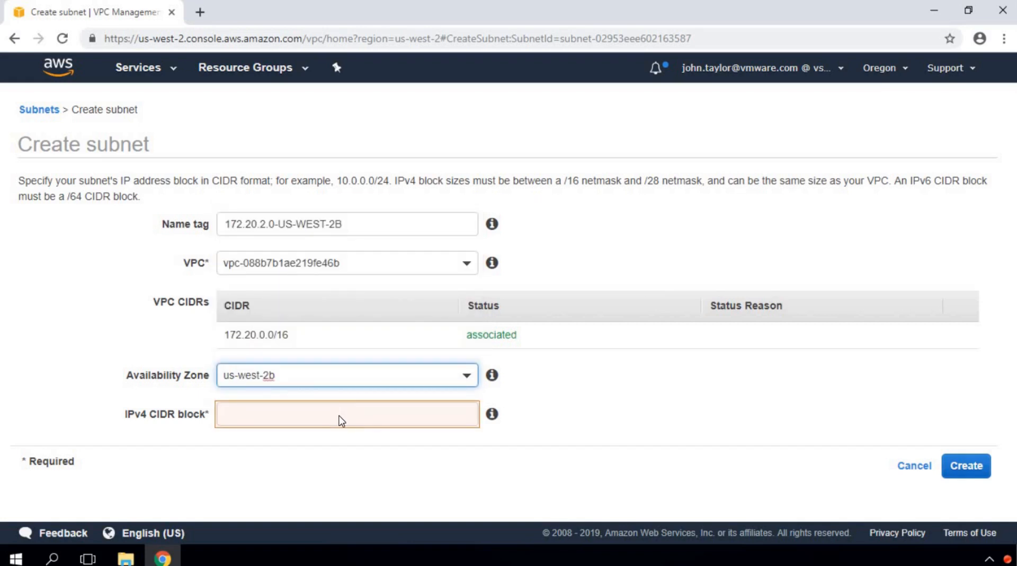
left_click(342, 421)
type("172.20.2.0/24")
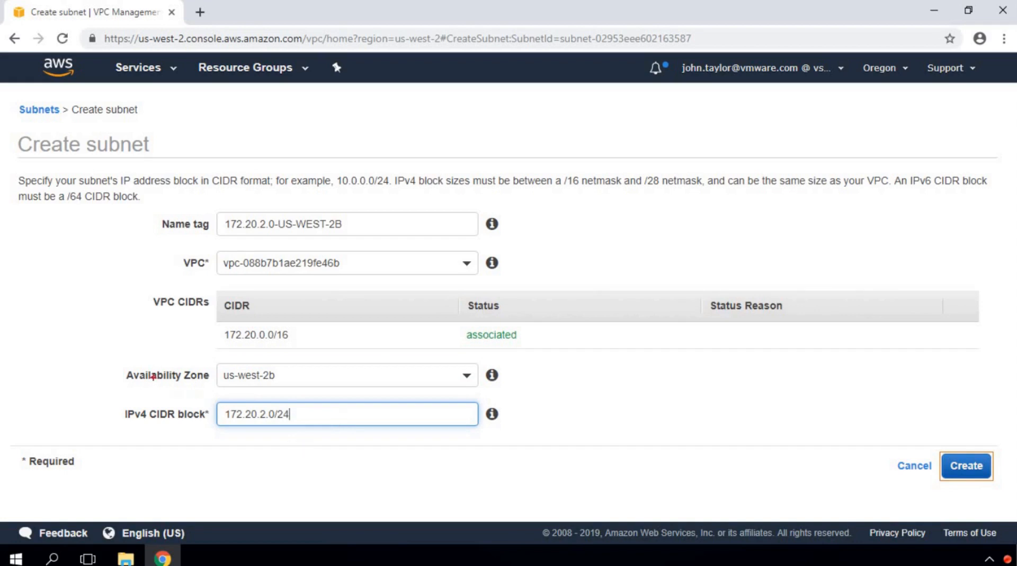
mouse_move(133, 283)
left_mouse_down()
mouse_move(291, 335)
mouse_move(572, 352)
left_mouse_up()
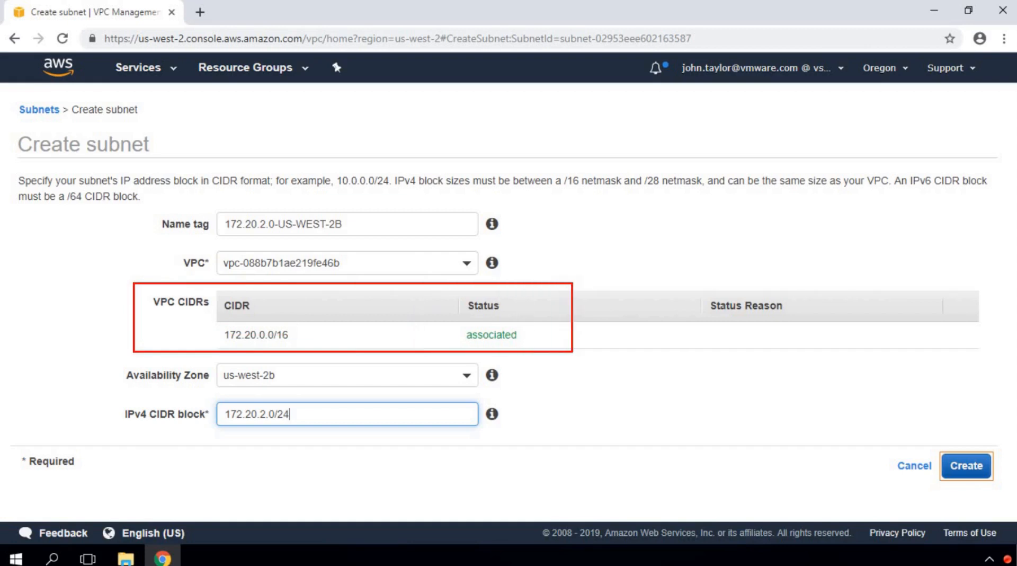
mouse_move(111, 392)
left_mouse_down()
mouse_move(269, 423)
mouse_move(519, 436)
left_mouse_up()
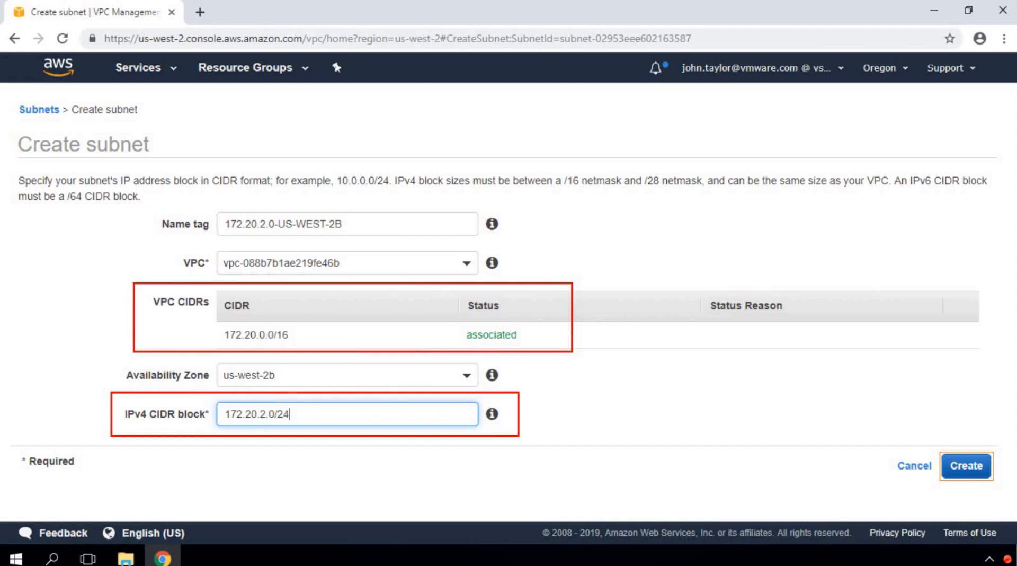
left_click_drag(108, 356, 228, 389)
key("ctrl+z")
mouse_move(121, 360)
left_mouse_down()
mouse_move(251, 382)
mouse_move(507, 389)
left_mouse_up()
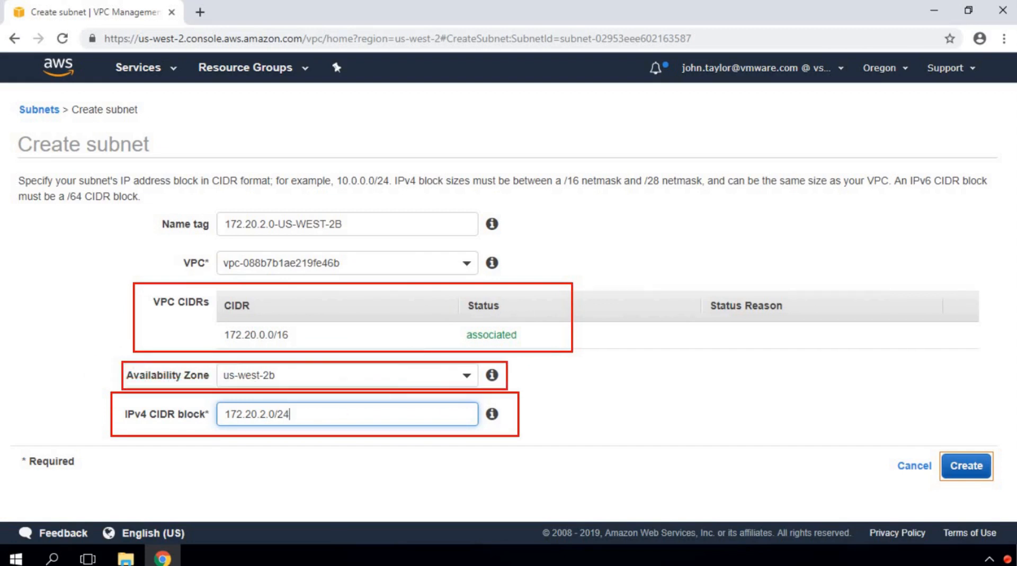
key("ctrl+z")
key("ctrl+z")
key("ctrl+z")
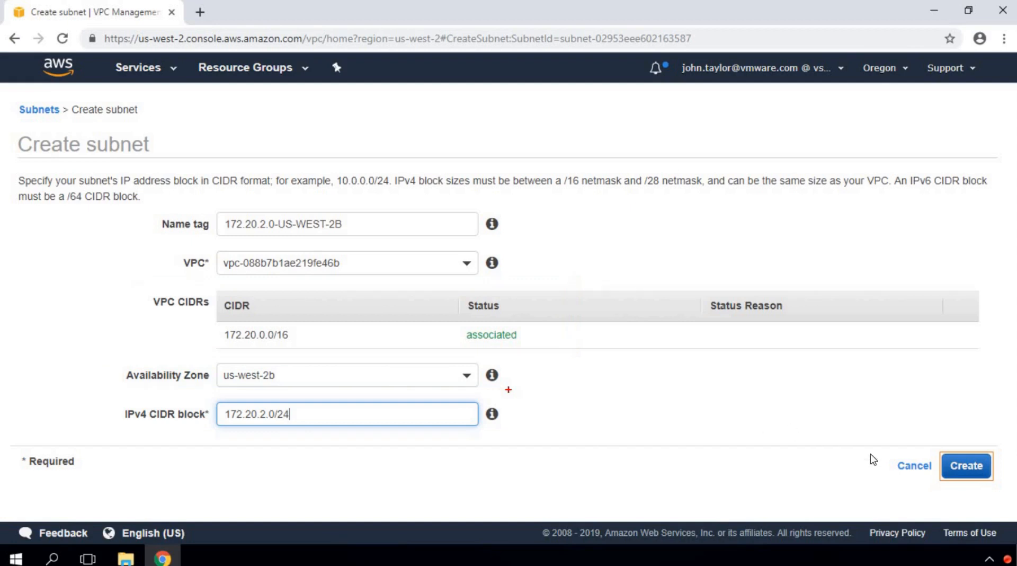
left_click(963, 466)
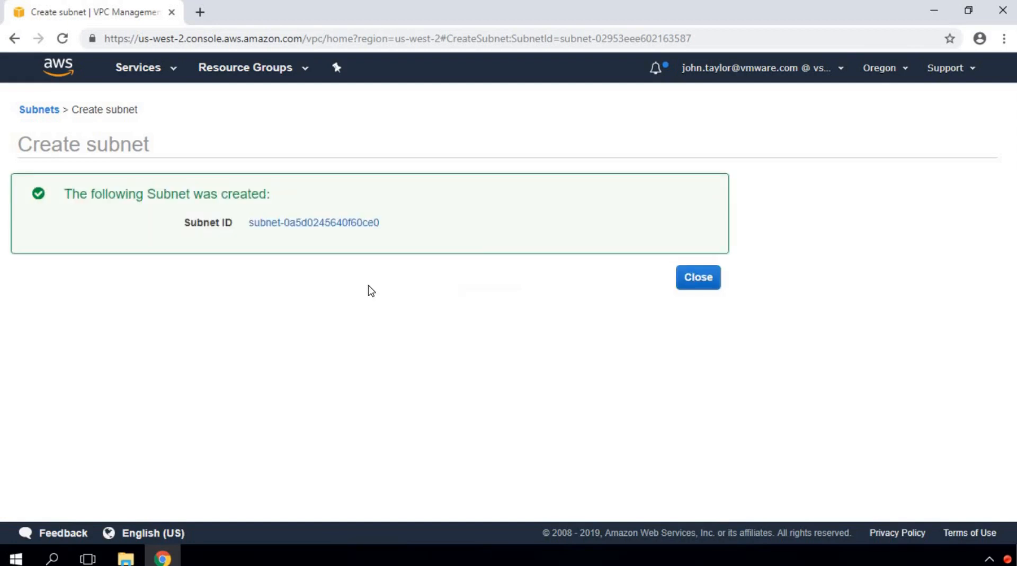
Step: Close the second subnet's confirmation and return to the Subnets list
left_click_drag(170, 203, 423, 243)
key("e")
key("Escape")
left_click(698, 277)
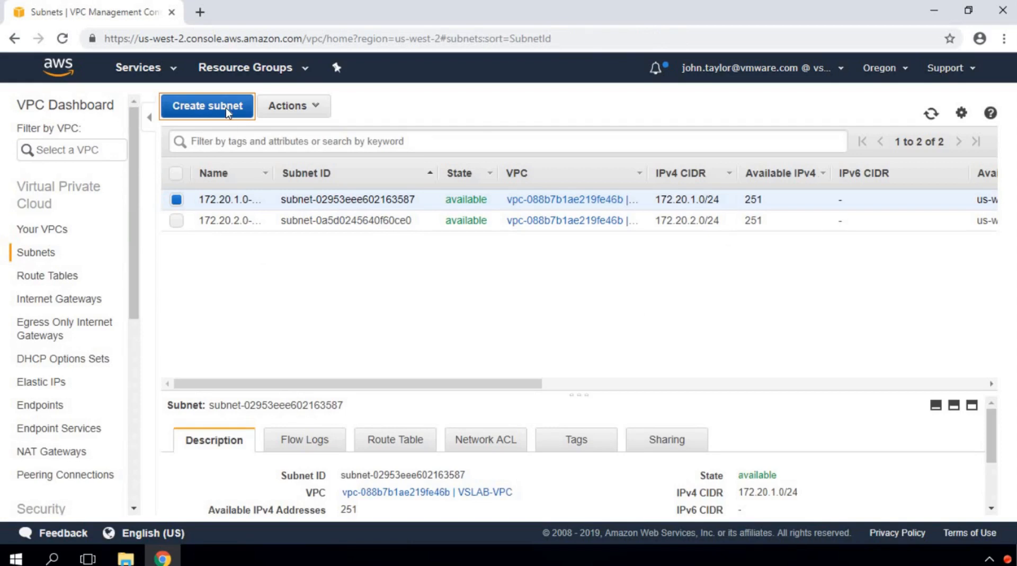
Step: Start a third subnet named 172.20.3.0-US-WEST-2C in VSLAB-VPC
left_click(226, 107)
left_click(266, 221)
type("172.20.3.0")
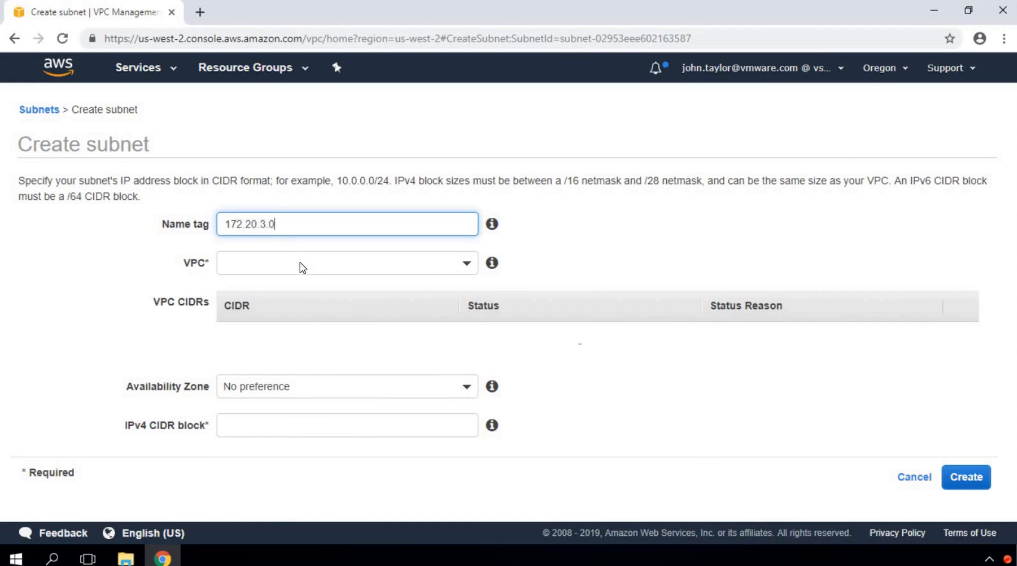
type("-US-WEST-2C")
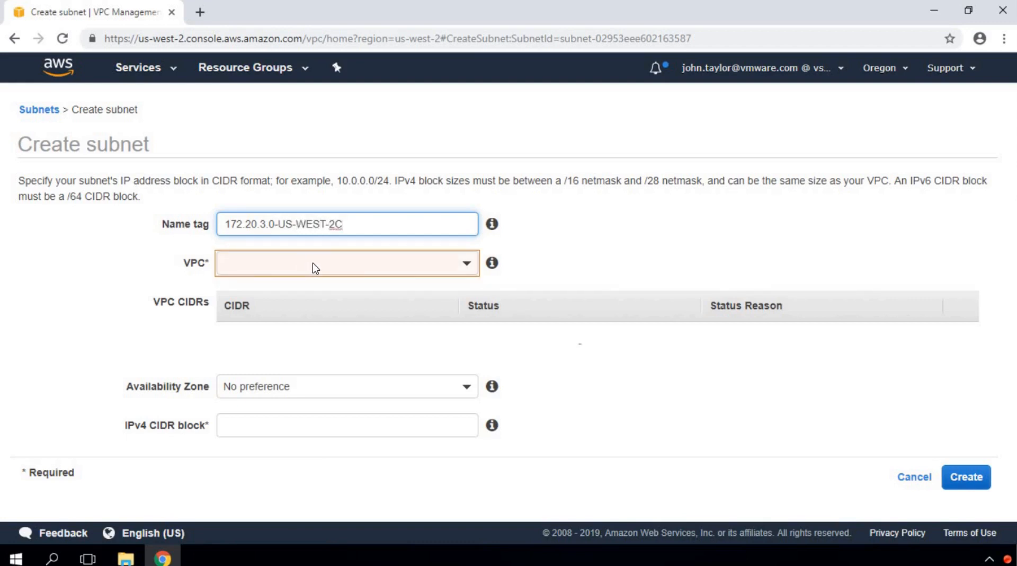
left_click(467, 263)
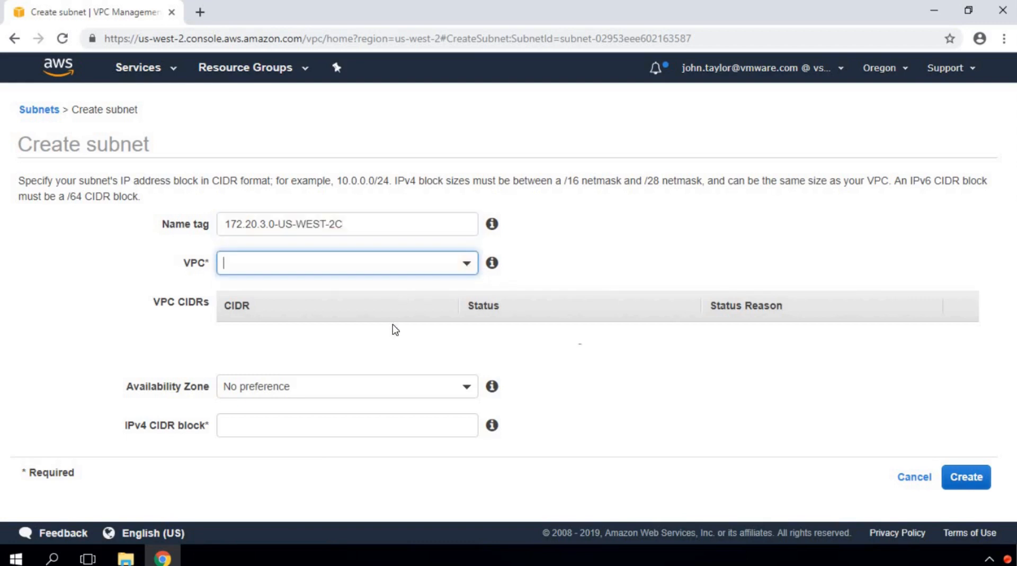
left_click(392, 324)
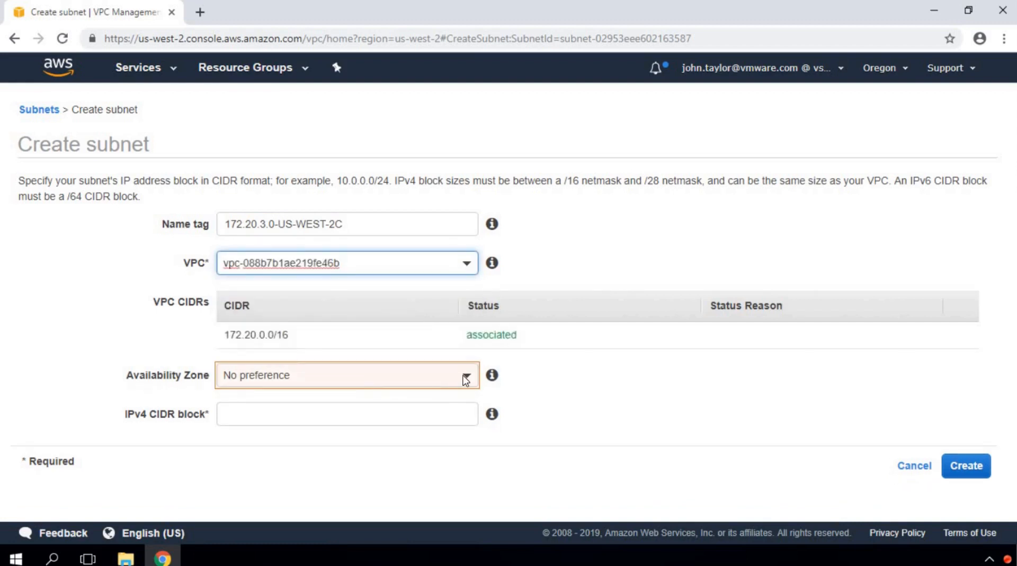
Step: Set zone us-west-2c and CIDR 172.20.3.0/24, create the subnet, and close the confirmation
left_click(445, 378)
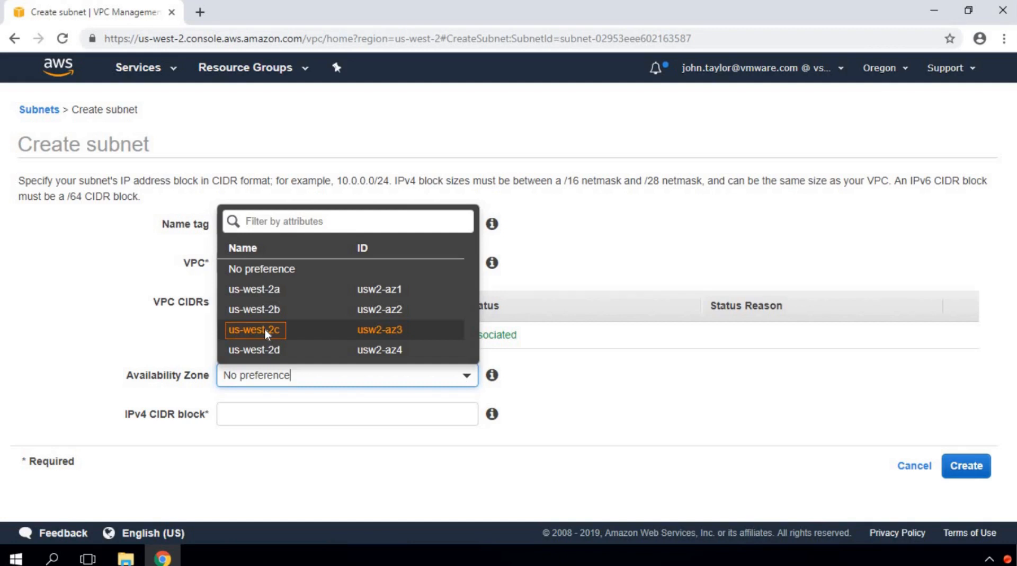
left_click(264, 329)
left_click(295, 416)
type("172.20.3.0/24")
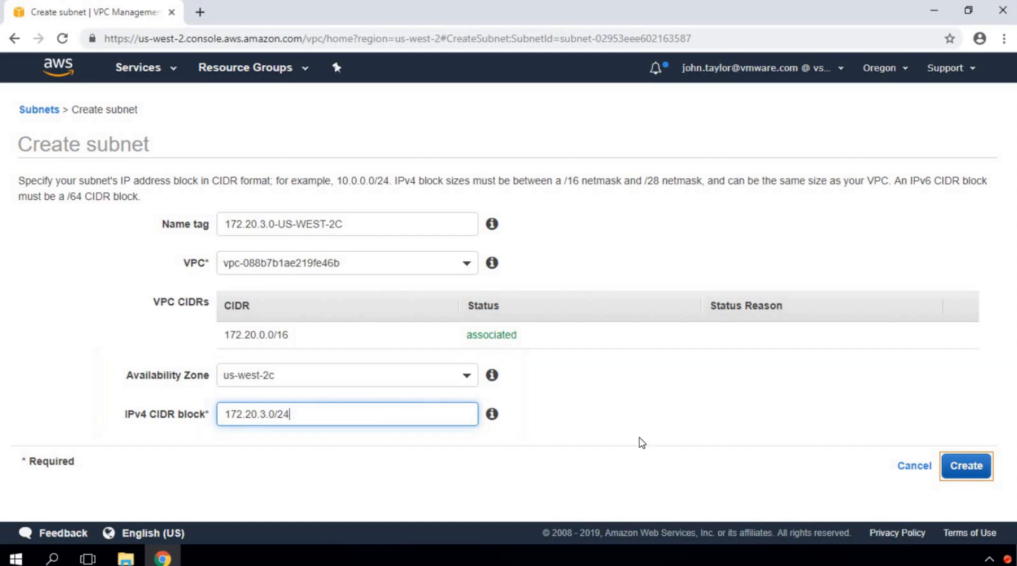
left_click(972, 468)
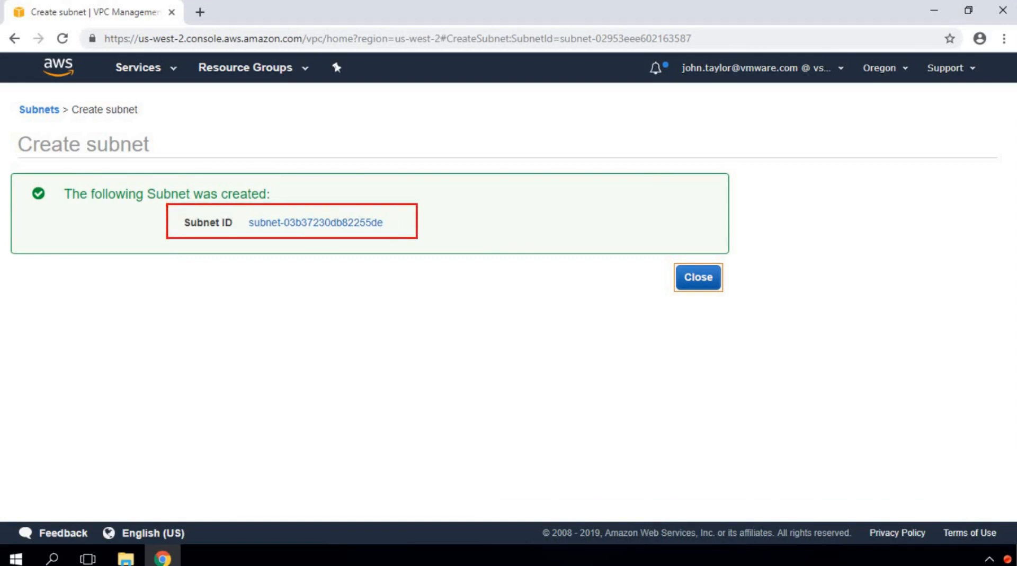
left_click(694, 278)
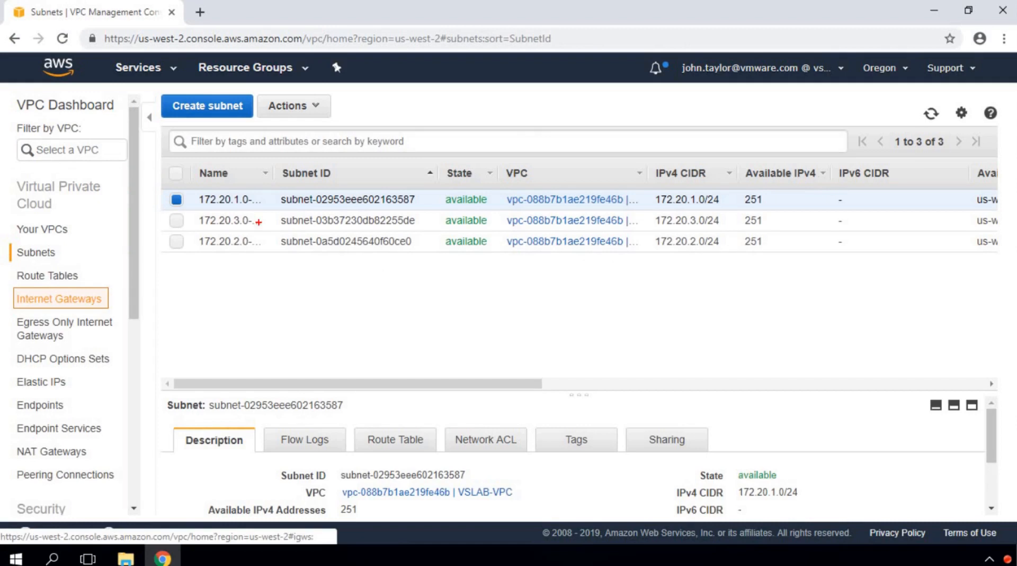
mouse_move(163, 158)
left_mouse_down()
mouse_move(275, 193)
mouse_move(677, 256)
mouse_move(740, 254)
left_mouse_up()
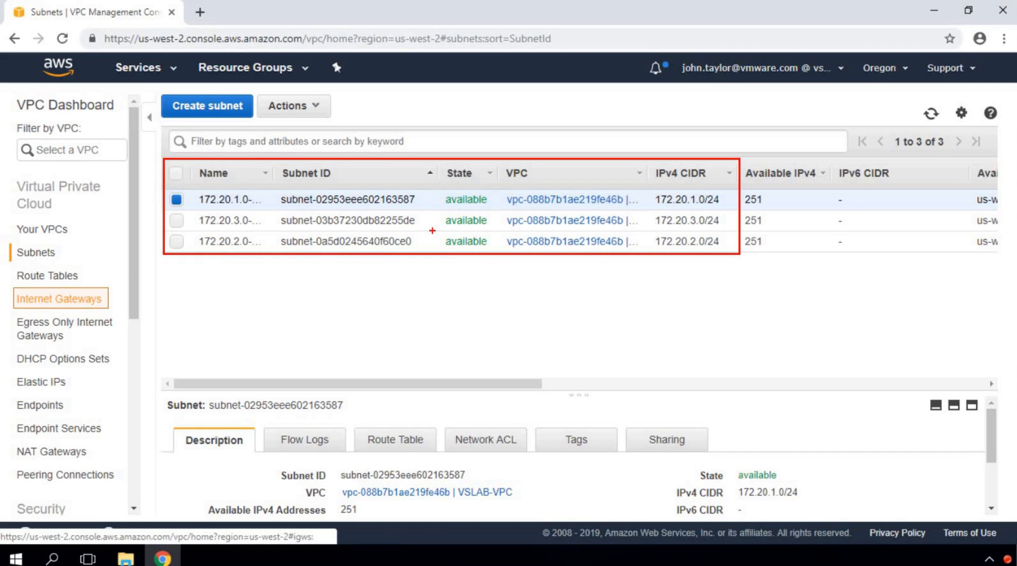
key("e")
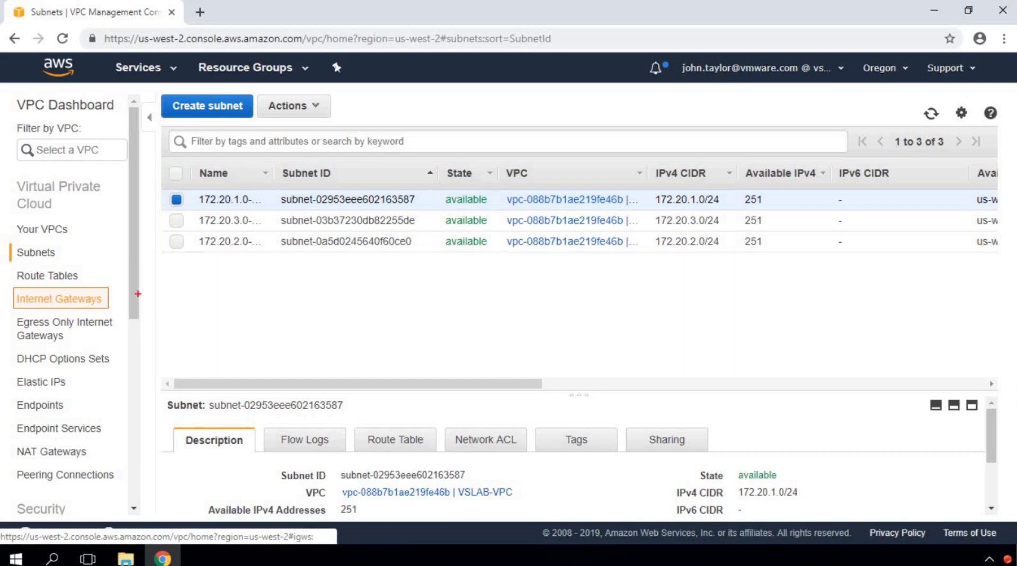
key("Escape")
Step: Create the internet gateway VSLAB-IGW and close the confirmation to see it listed as detached
left_click(90, 300)
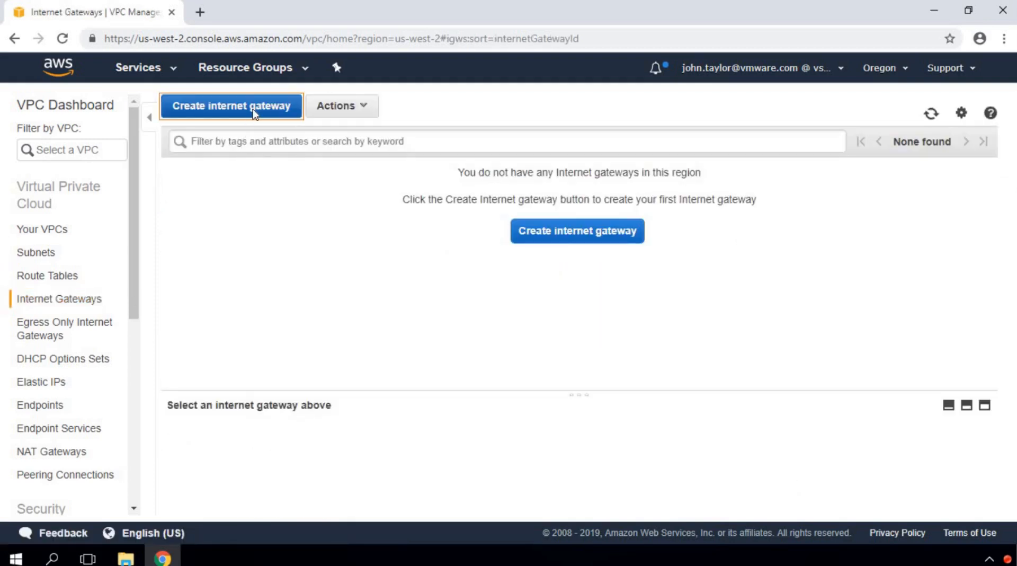
left_click(254, 113)
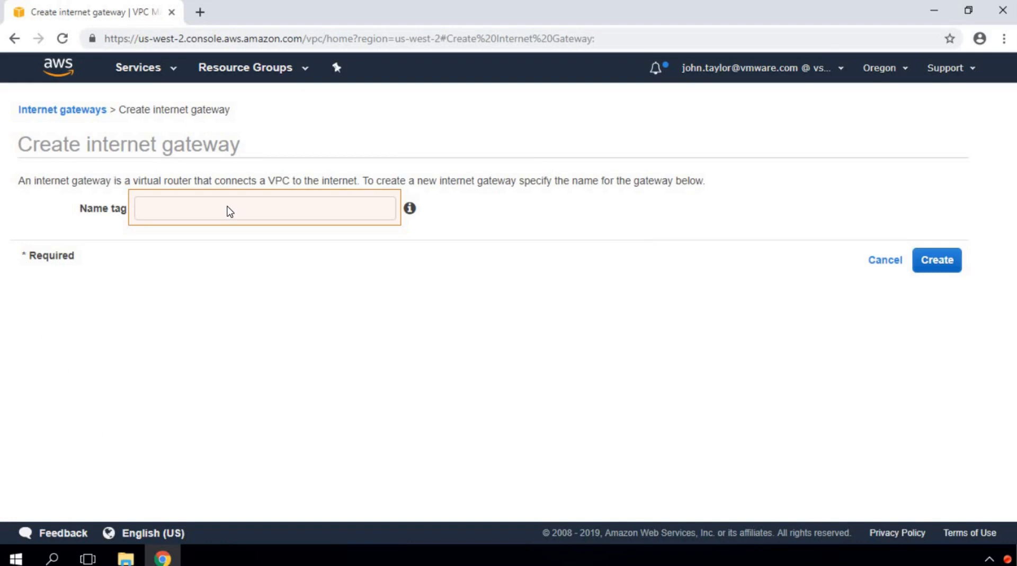
left_click(229, 211)
type("VSLAB-IGW")
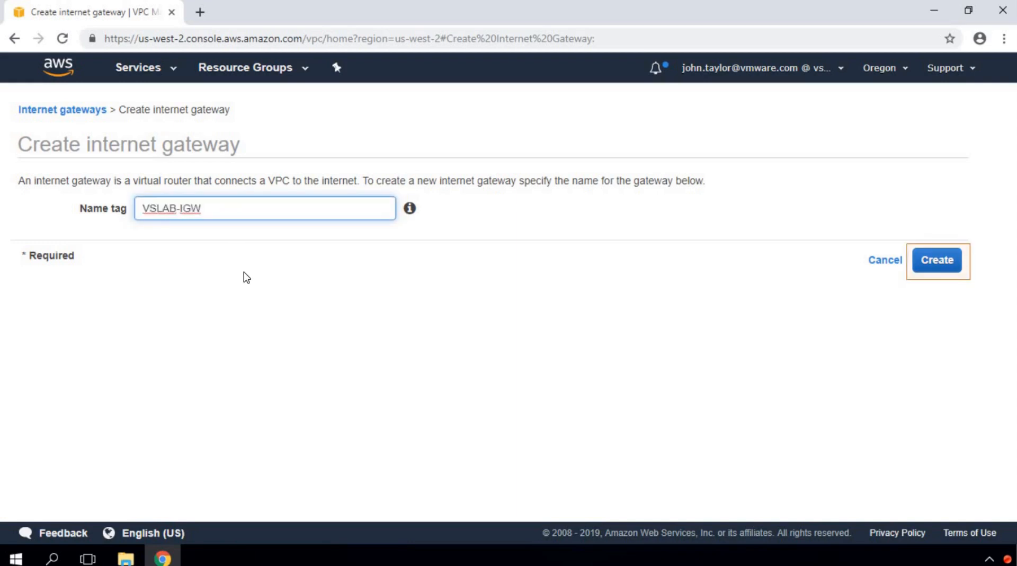
left_click(930, 262)
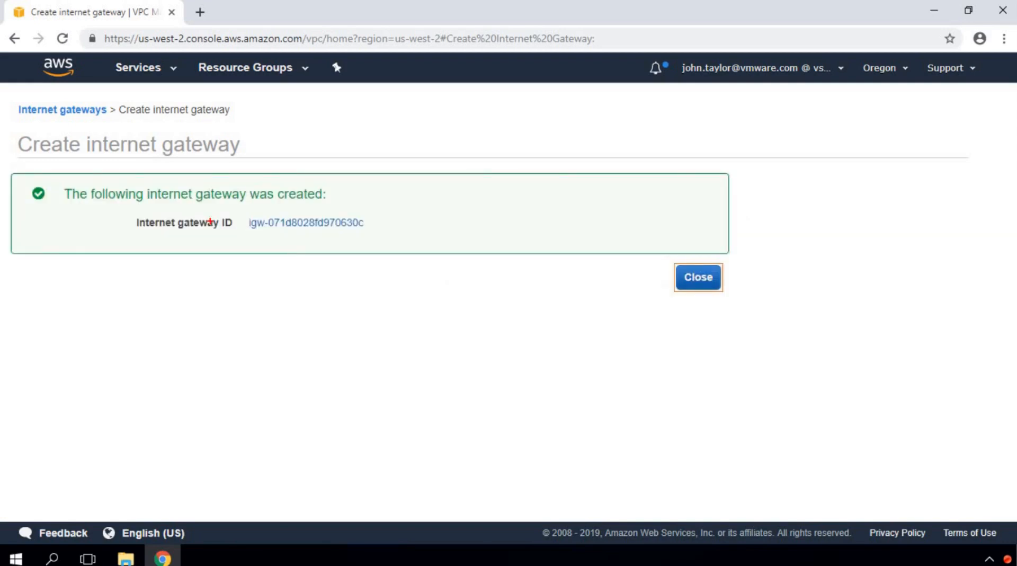
left_click_drag(124, 205, 398, 243)
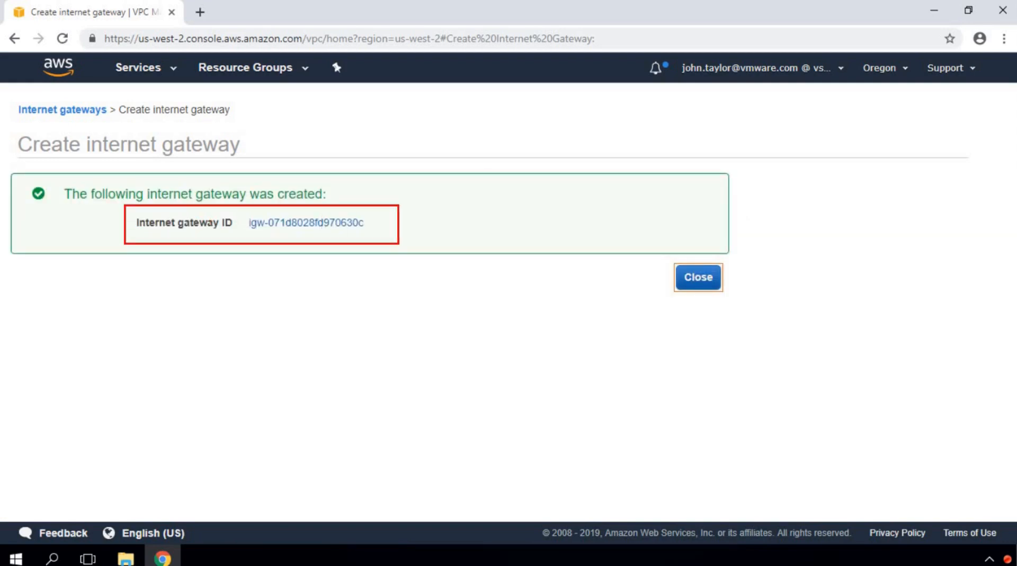
key("e")
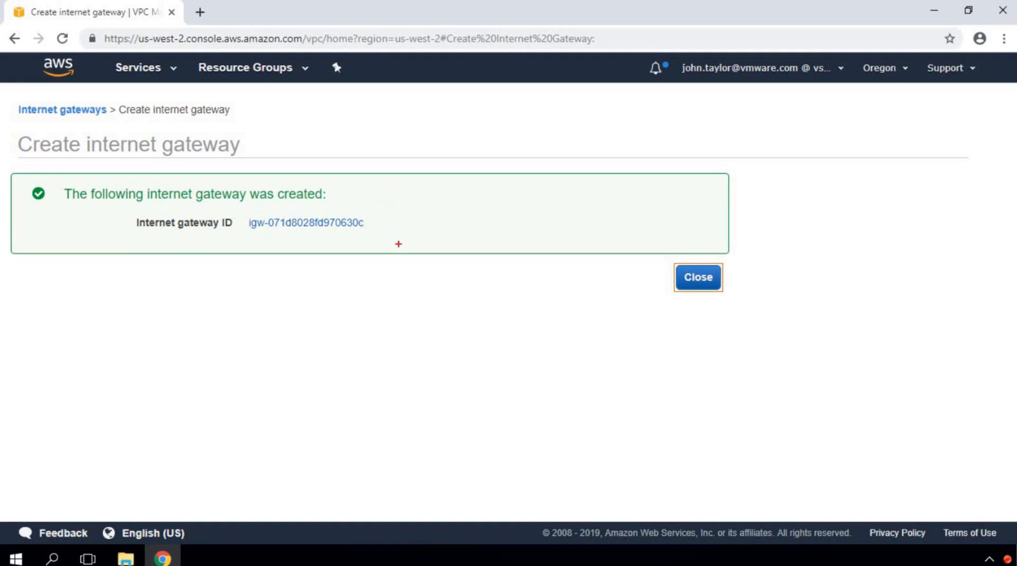
left_click(689, 282)
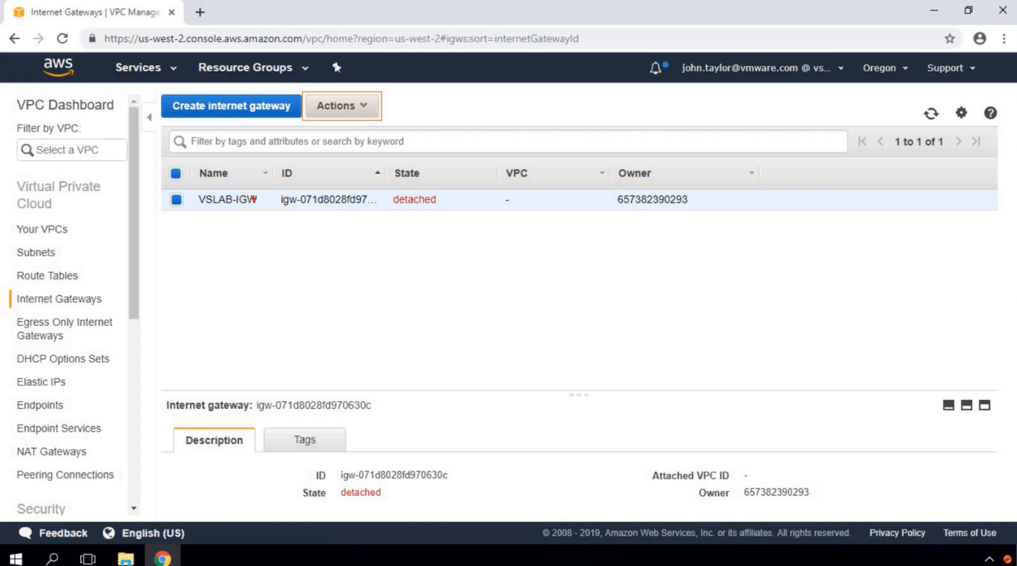
Step: Attach internet gateway VSLAB-IGW to VSLAB-VPC (vpc-088b7b1ae219fe46b)
left_click_drag(383, 157, 499, 210)
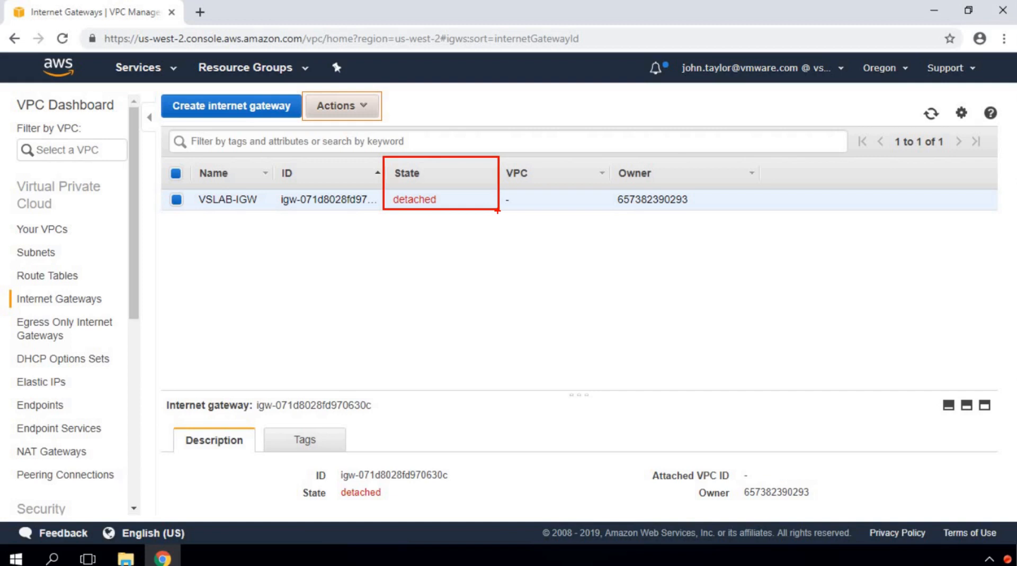
key("e")
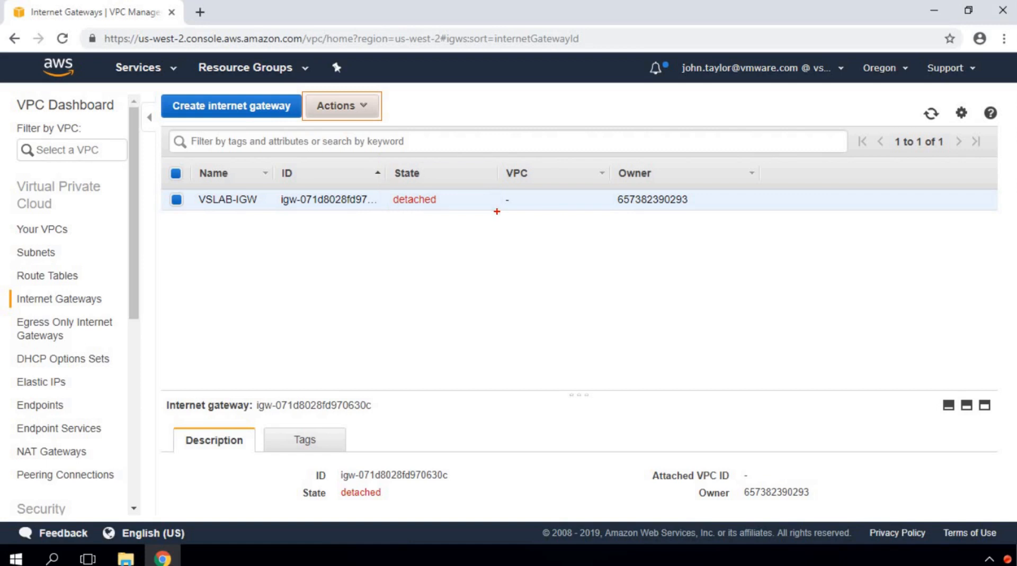
key("Escape")
left_click(369, 106)
left_click(352, 150)
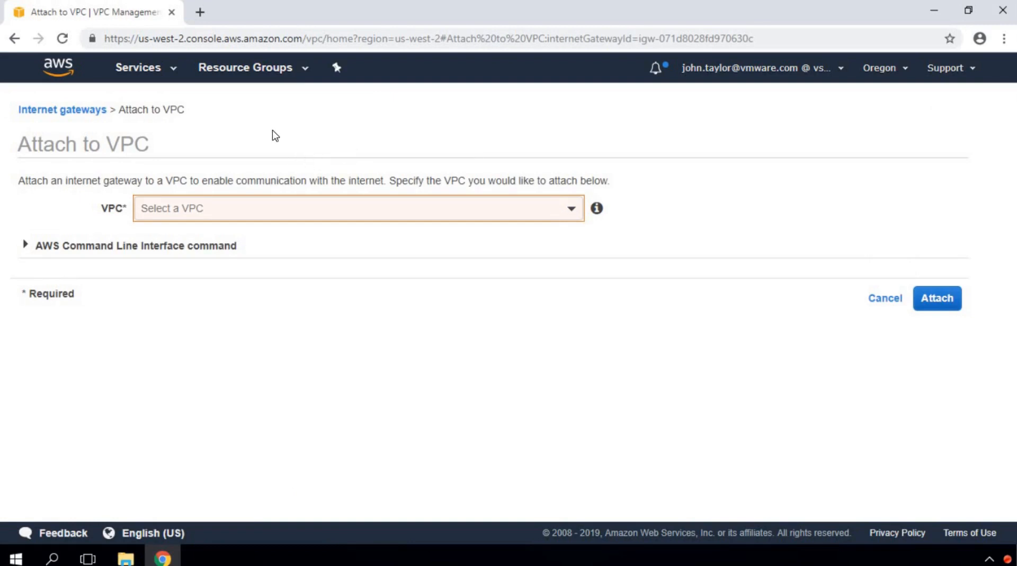
left_click(572, 212)
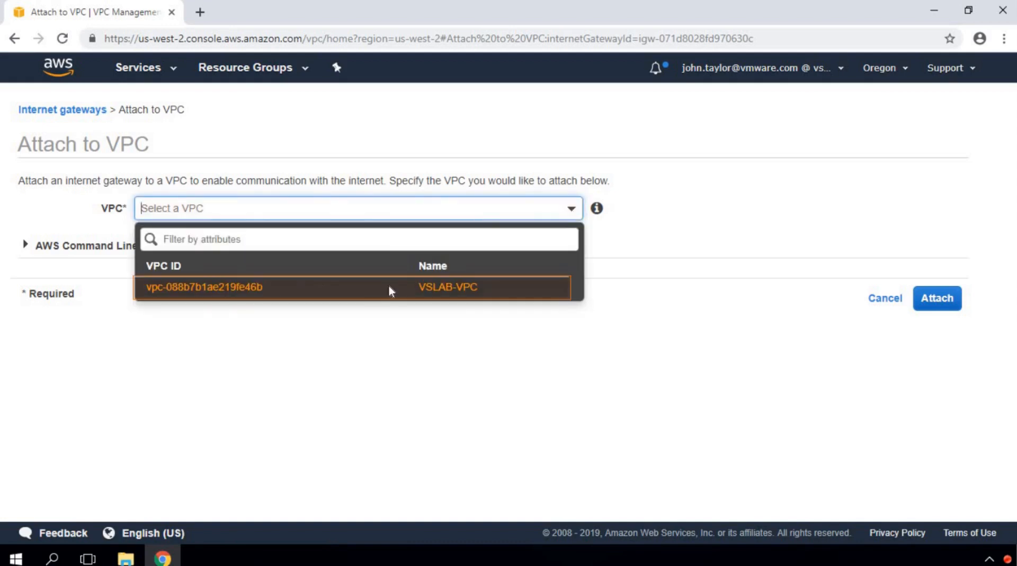
left_click(398, 287)
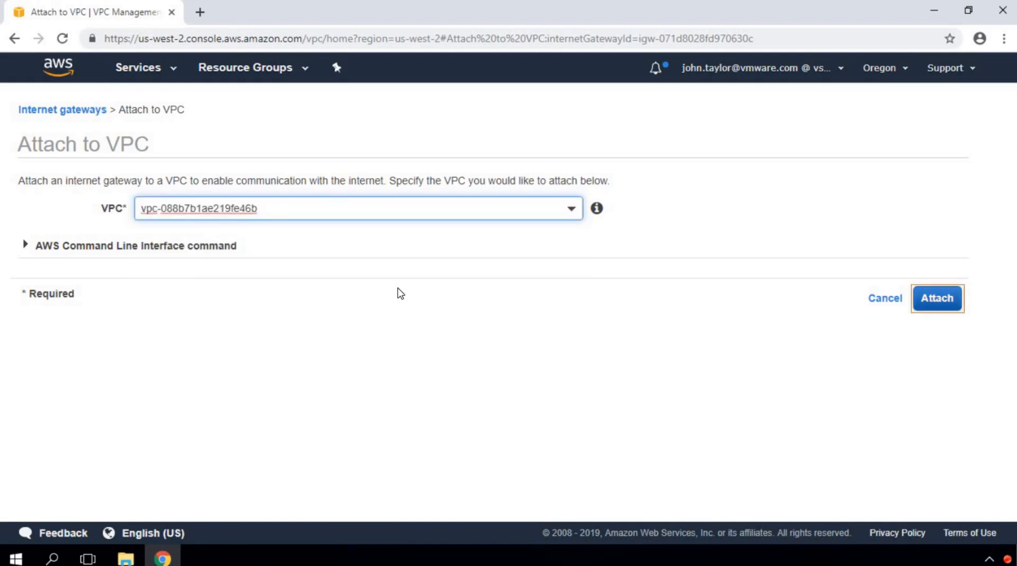
left_click(938, 300)
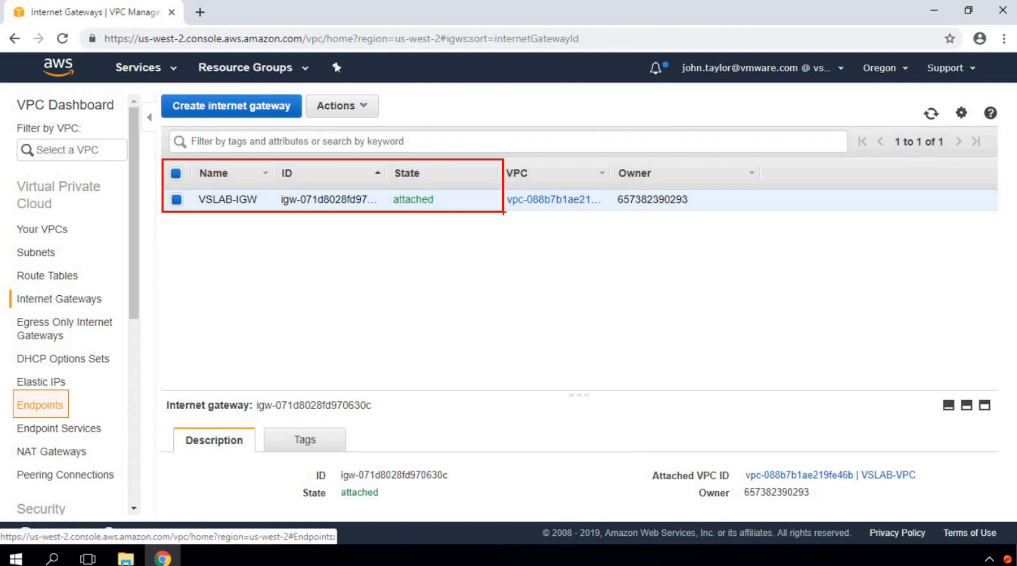
Step: Set up a com.amazonaws.us-west-2.s3 gateway endpoint for VSLAB-VPC on its main route table
left_click(40, 407)
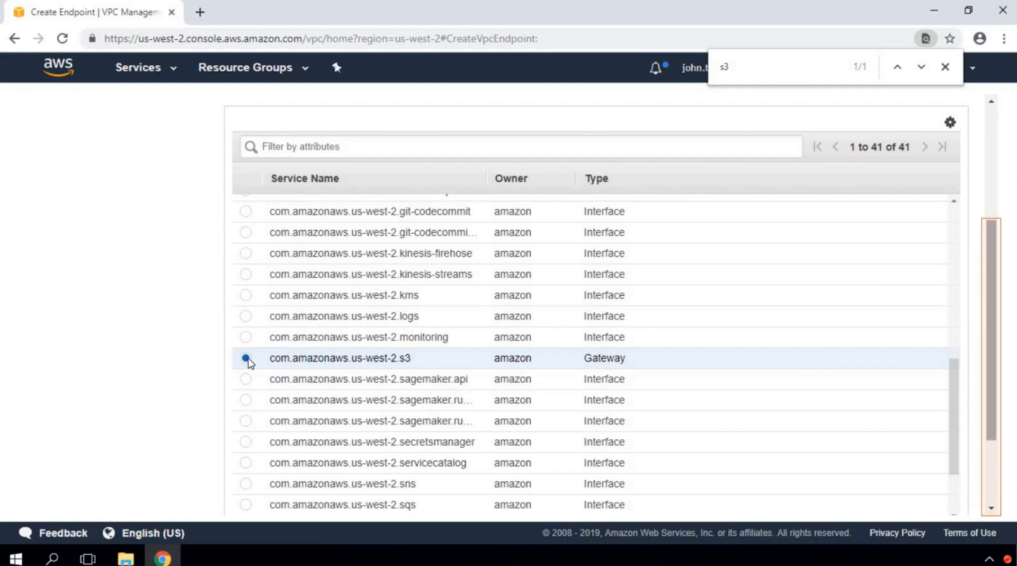
mouse_move(231, 345)
left_mouse_down()
mouse_move(464, 367)
mouse_move(744, 369)
left_mouse_up()
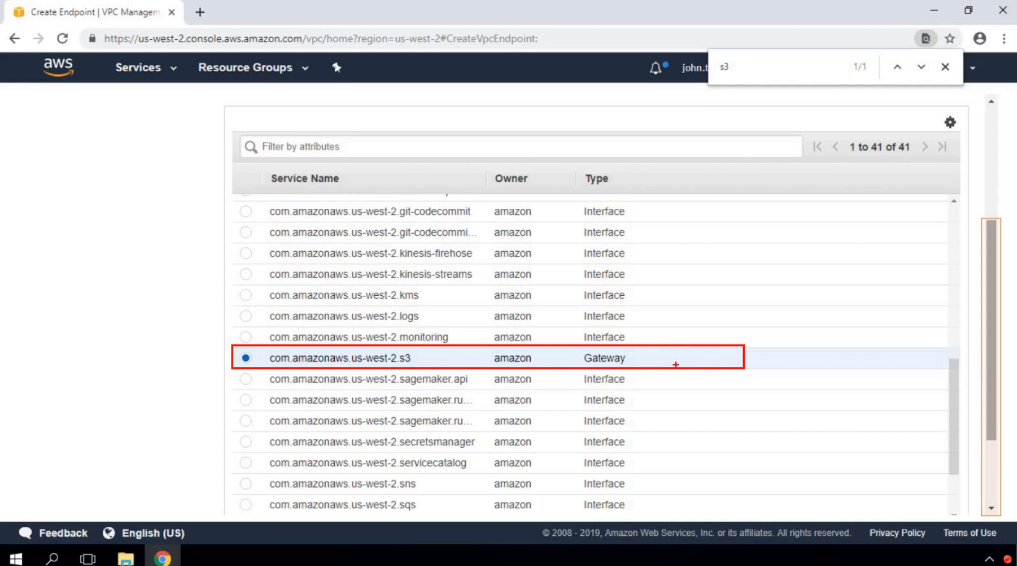
left_click(992, 495)
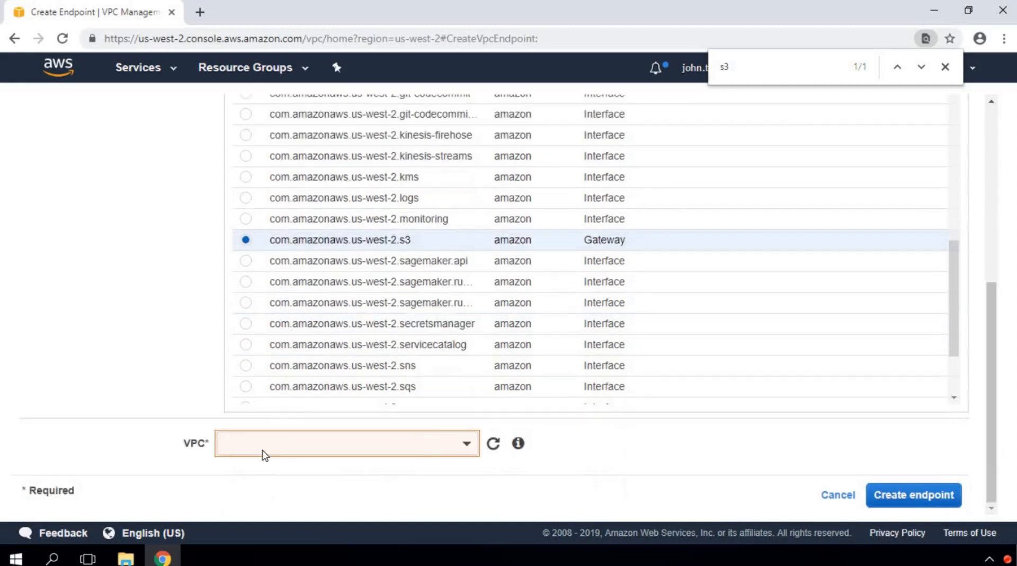
left_click(459, 447)
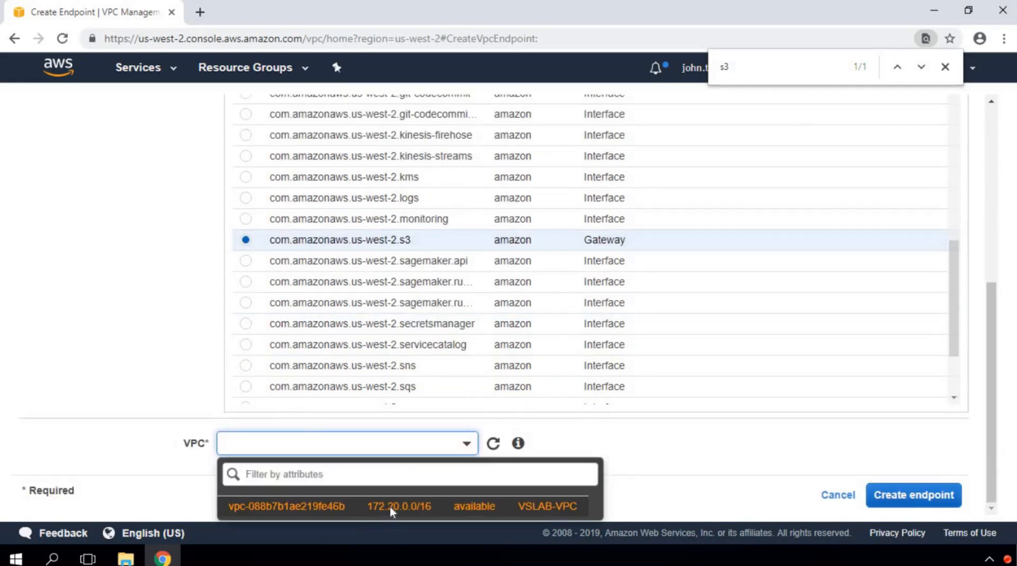
left_click(990, 503)
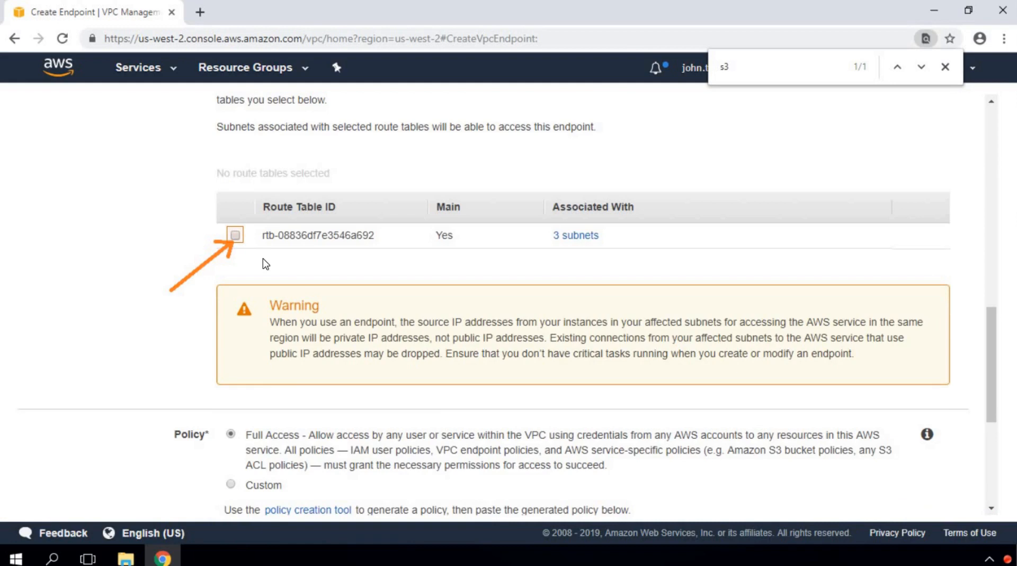
left_click(235, 236)
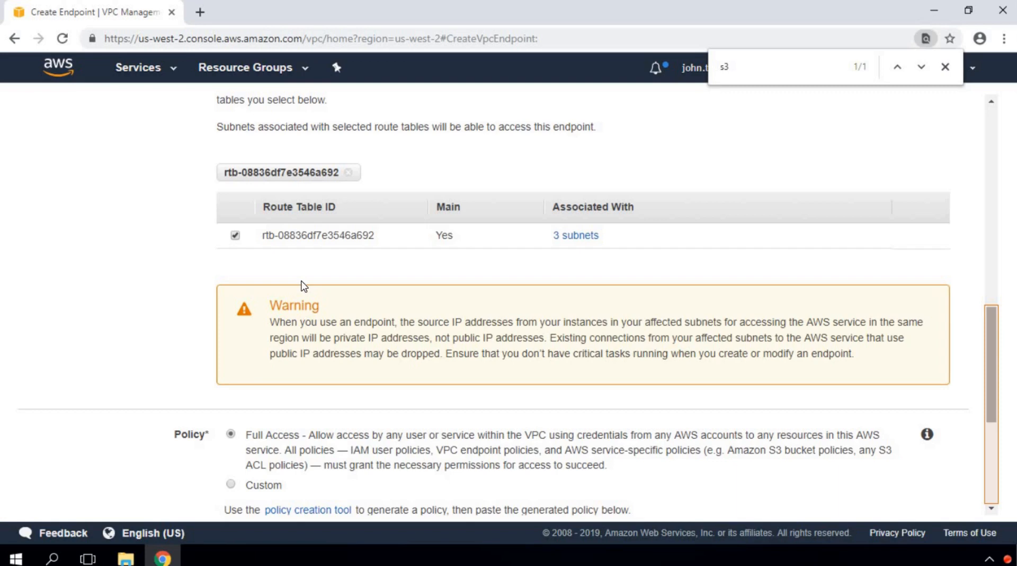
Step: Review the endpoint settings with Full Access policy and create the S3 endpoint
key("ctrl+2")
mouse_move(204, 147)
left_mouse_down()
mouse_move(417, 206)
mouse_move(878, 272)
mouse_move(968, 272)
left_mouse_up()
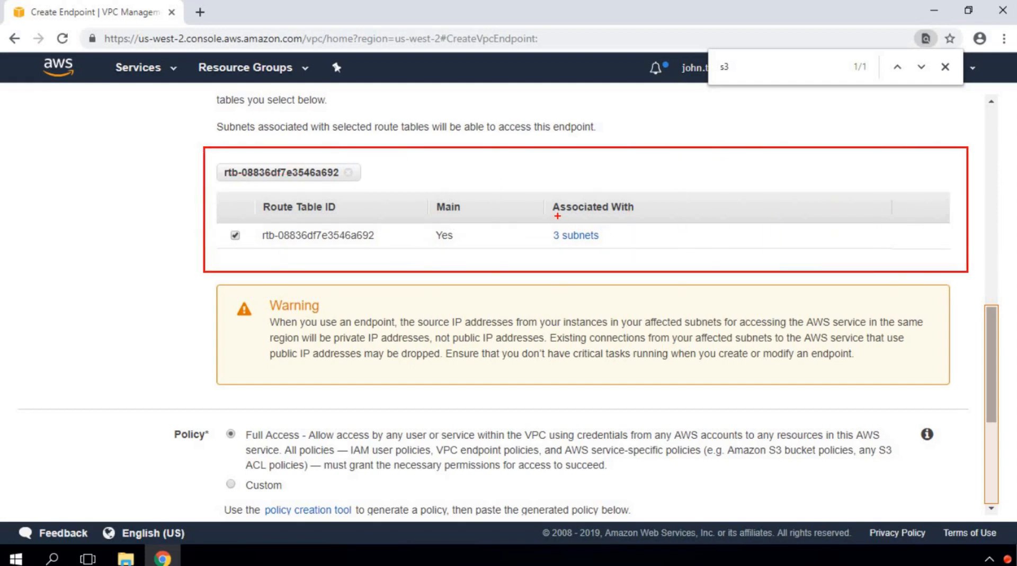
key("e")
key("Escape")
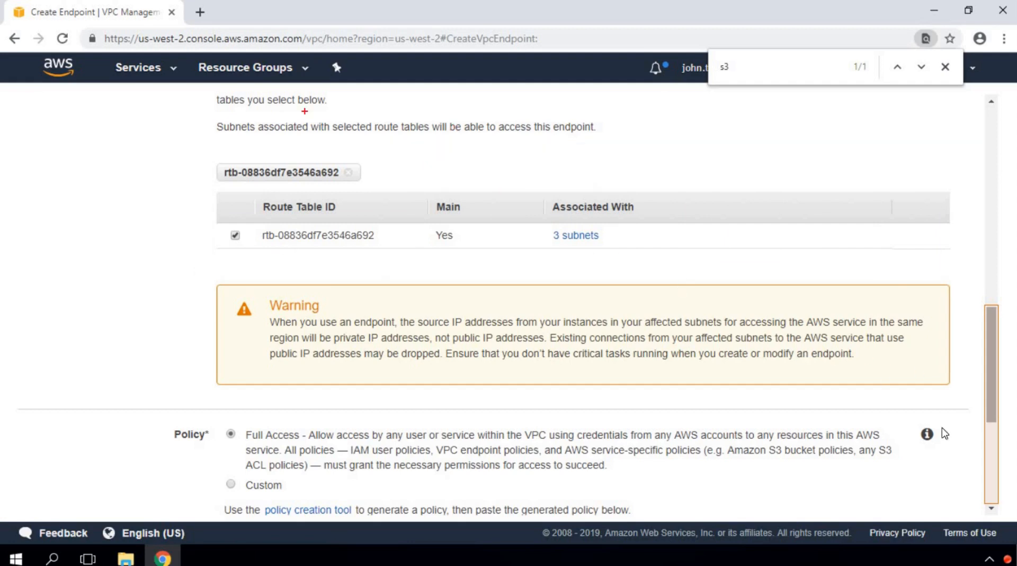
scroll(992, 496, "down", 5)
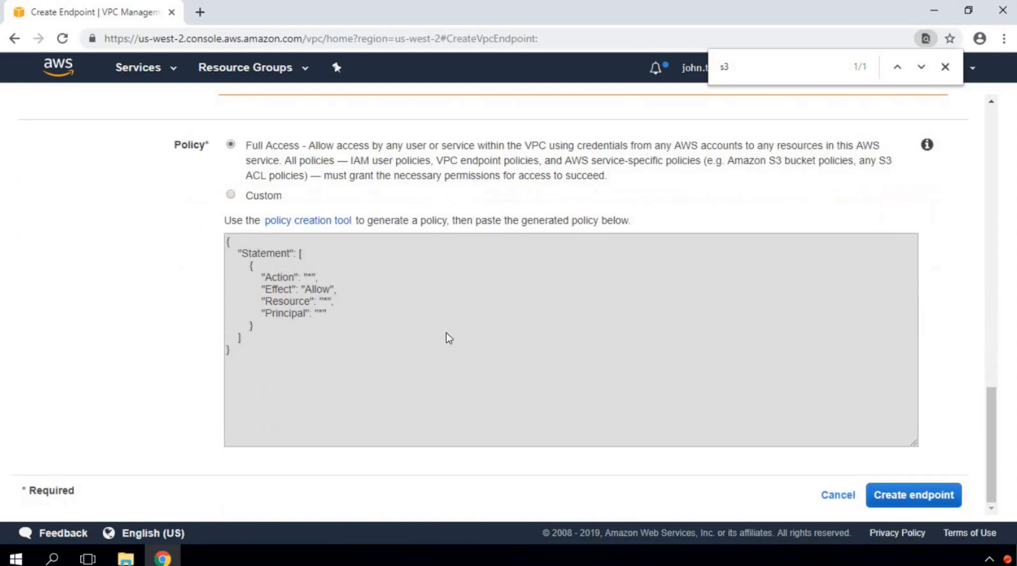
left_click(912, 498)
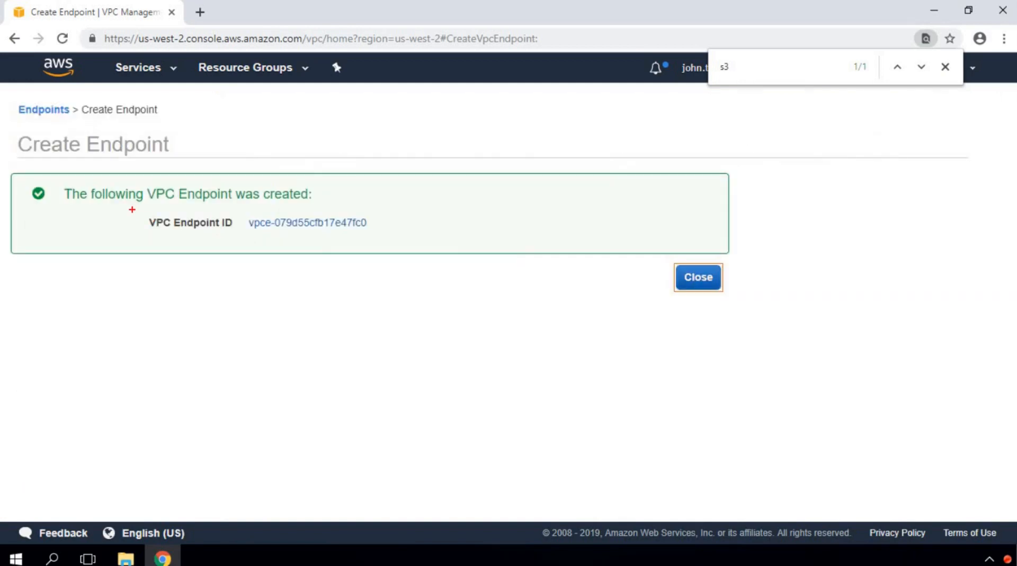
Step: Dismiss the confirmation and check the new S3 endpoint's ID and VSLAB-VPC in the list
left_click_drag(130, 205, 363, 236)
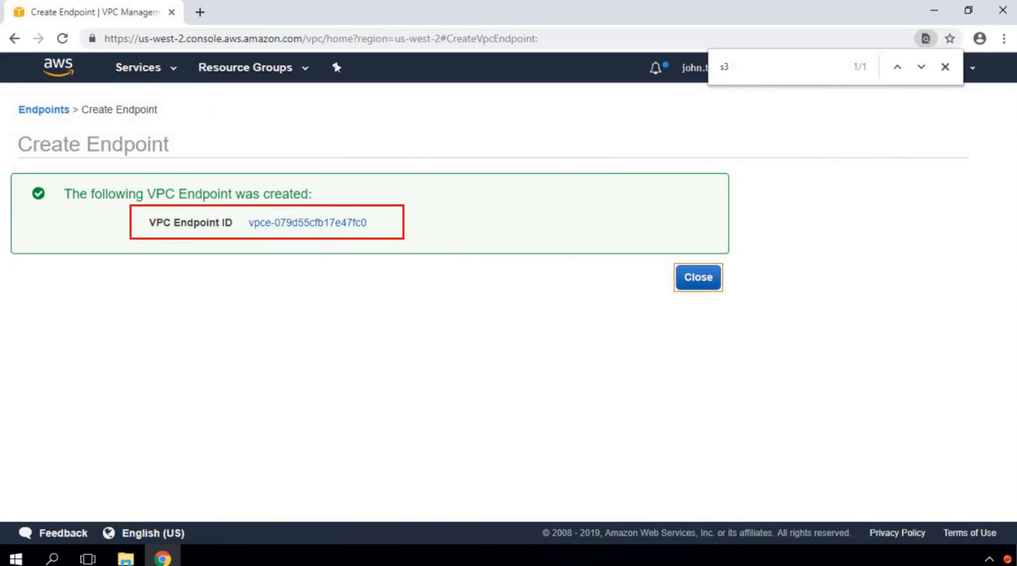
left_click(684, 279)
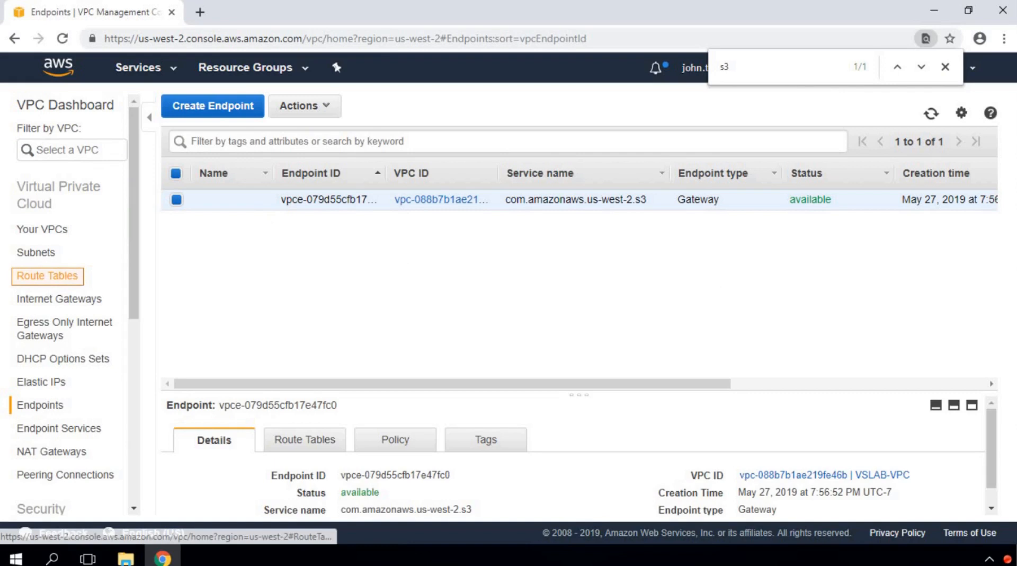
mouse_move(273, 157)
left_mouse_down()
mouse_move(384, 212)
mouse_move(872, 212)
left_mouse_up()
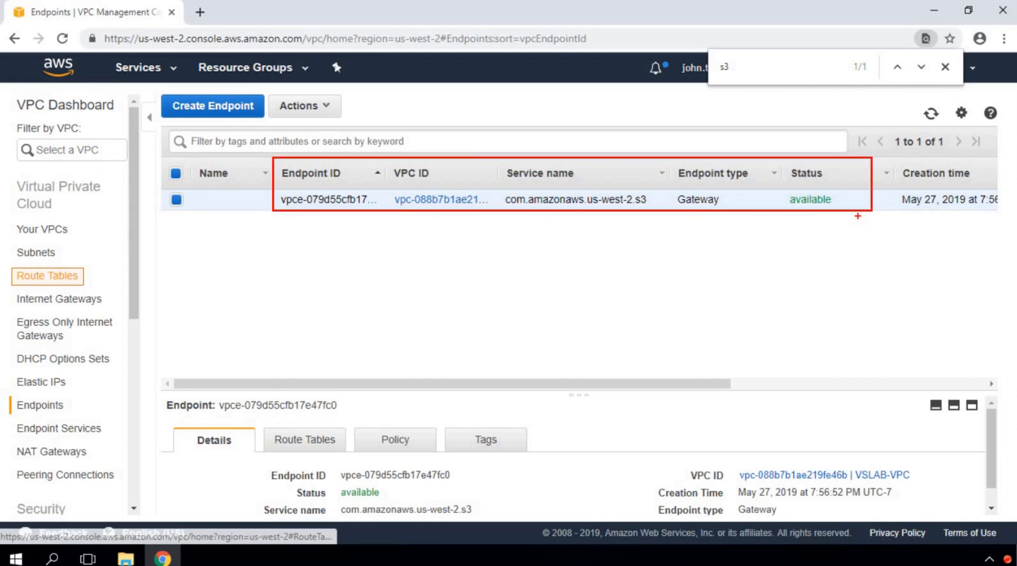
key("e")
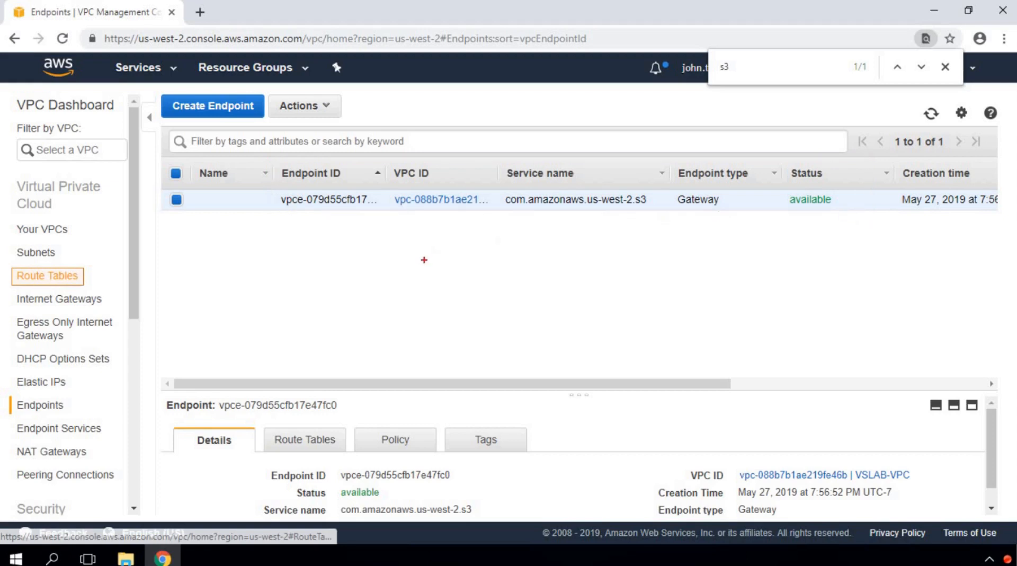
Step: Associate all three VSLAB-VPC subnets with the main route table and save
left_click(49, 276)
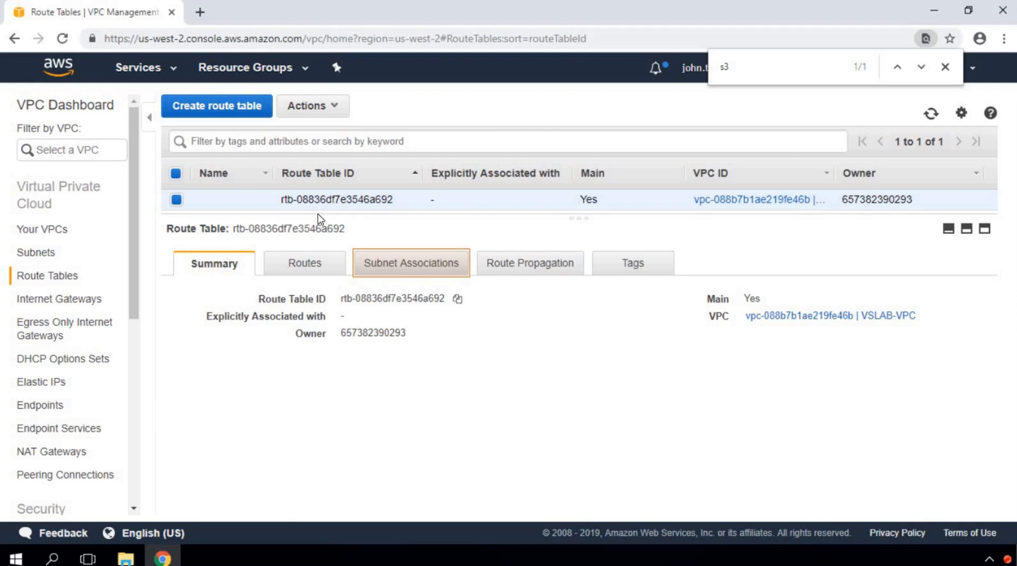
mouse_move(272, 157)
left_mouse_down()
mouse_move(429, 213)
mouse_move(661, 212)
left_mouse_up()
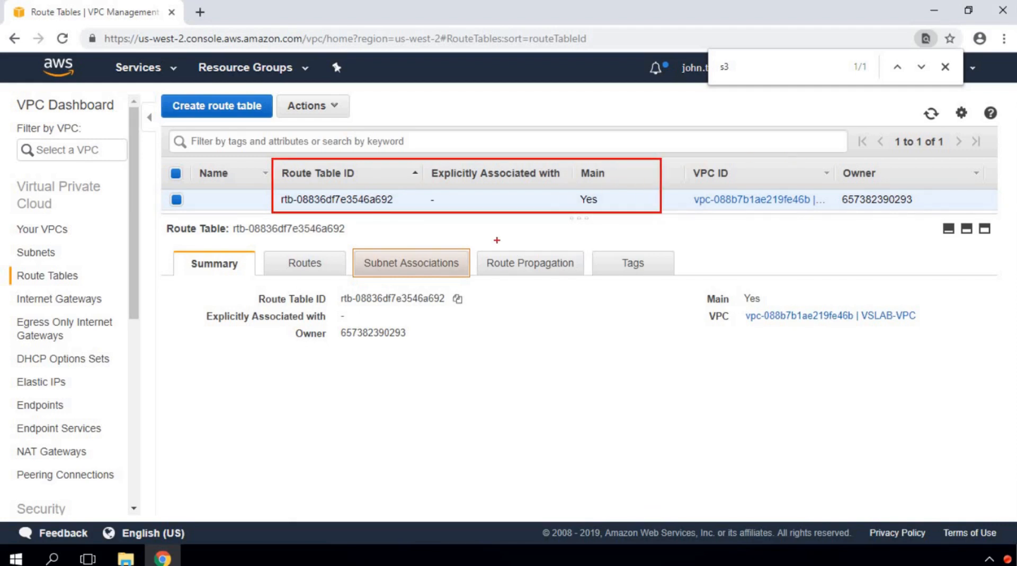
key("Escape")
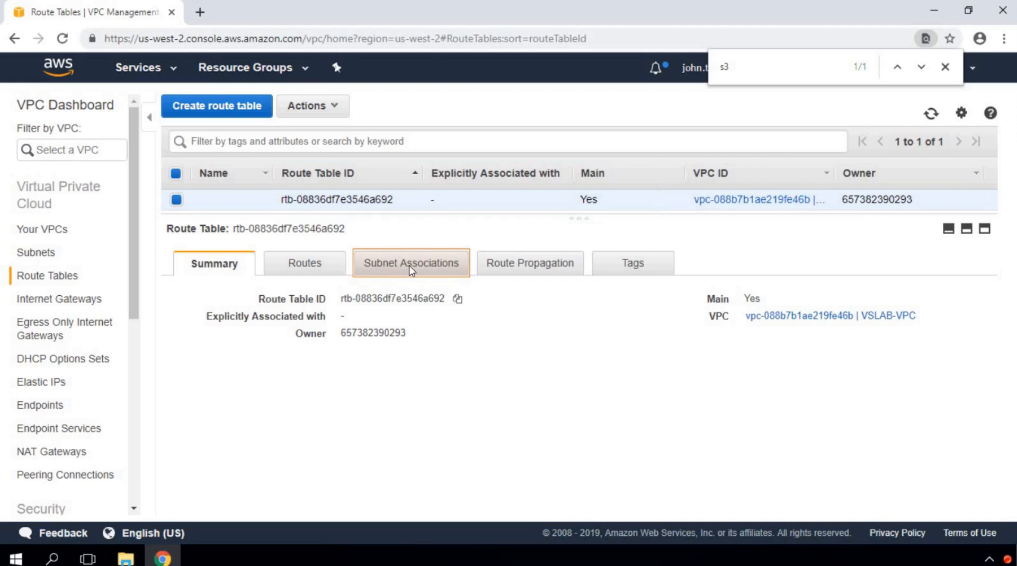
left_click(411, 269)
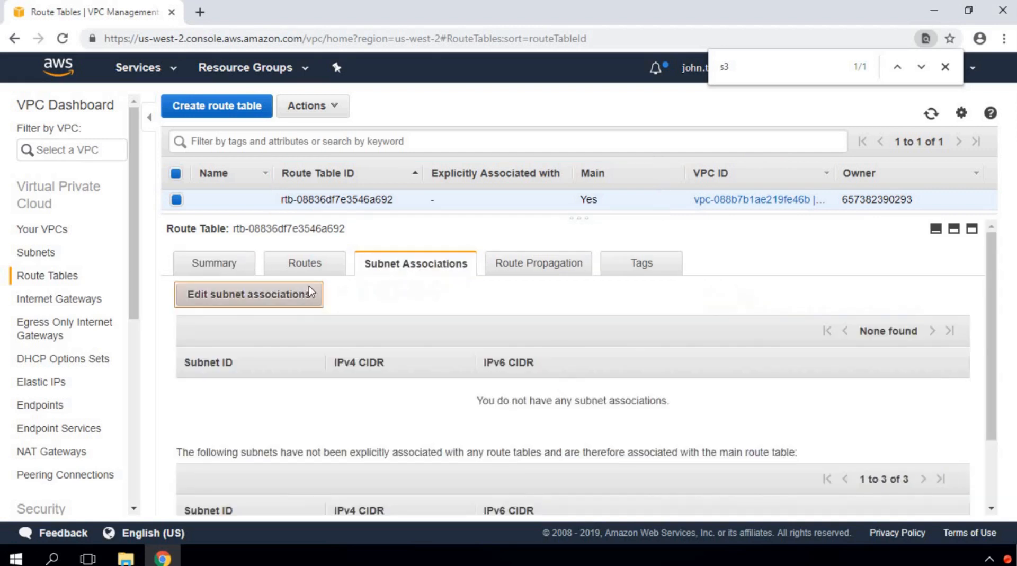
left_click(274, 299)
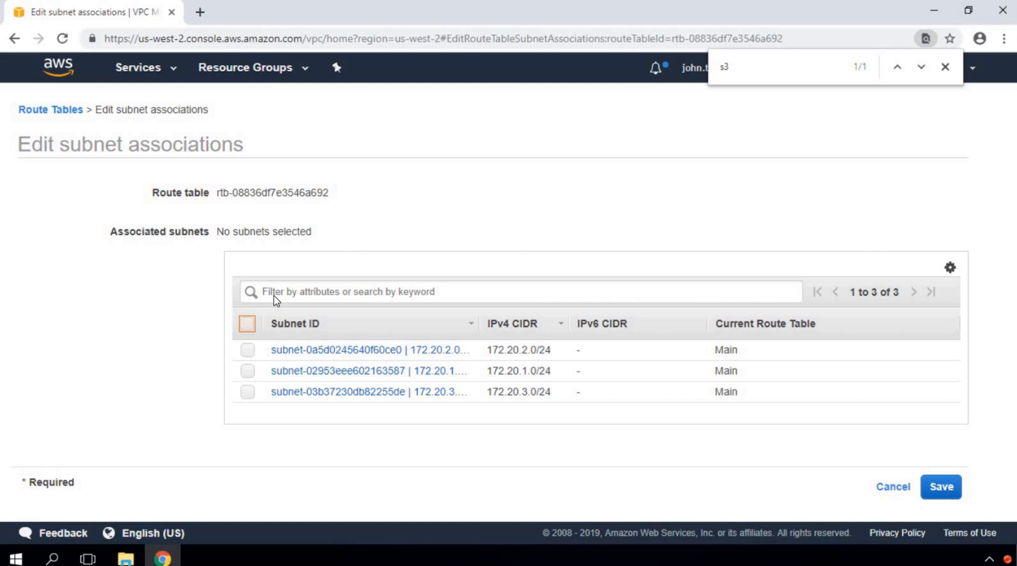
left_click(248, 325)
key("Tab")
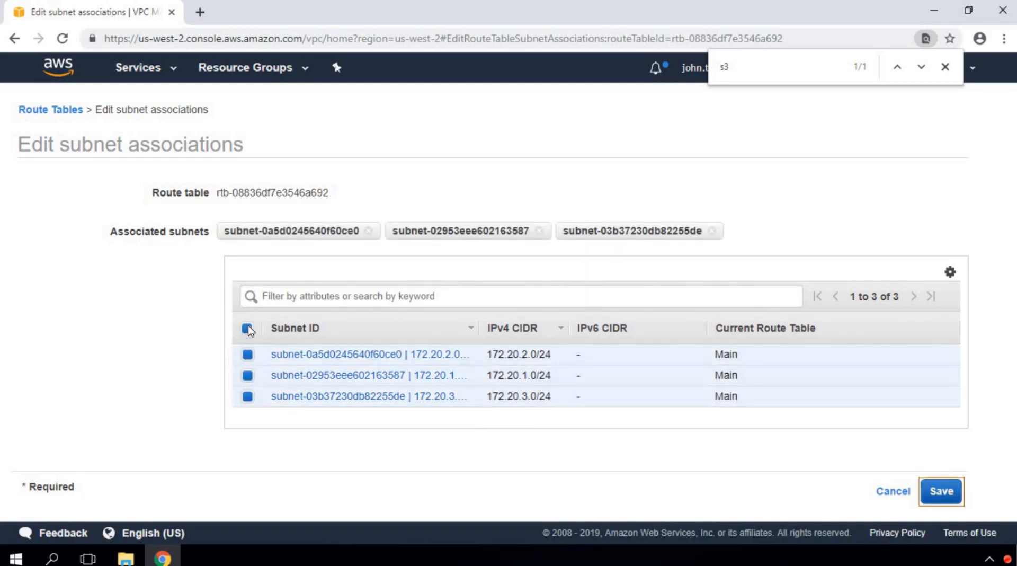
left_click(942, 491)
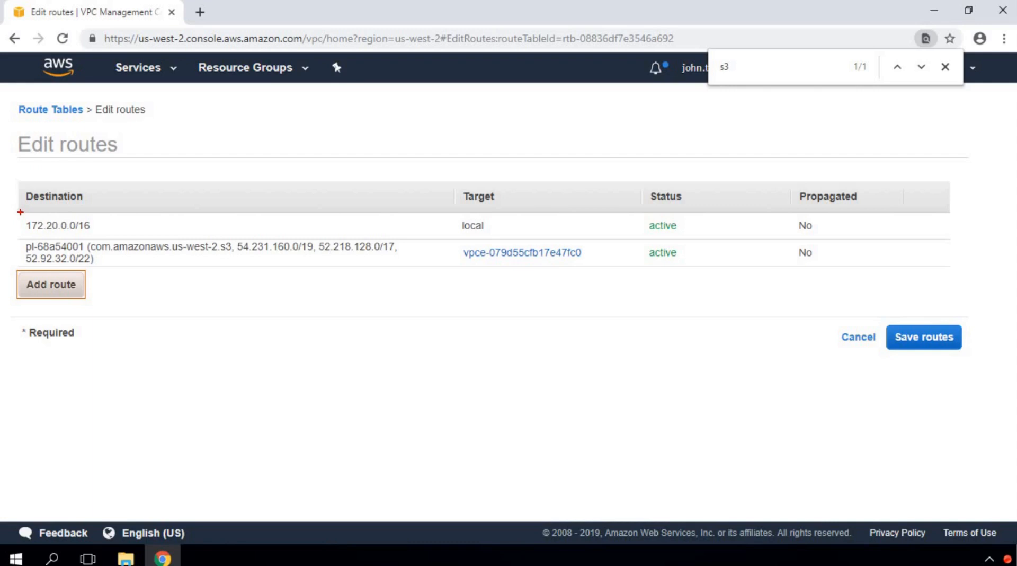
left_click_drag(20, 212, 119, 237)
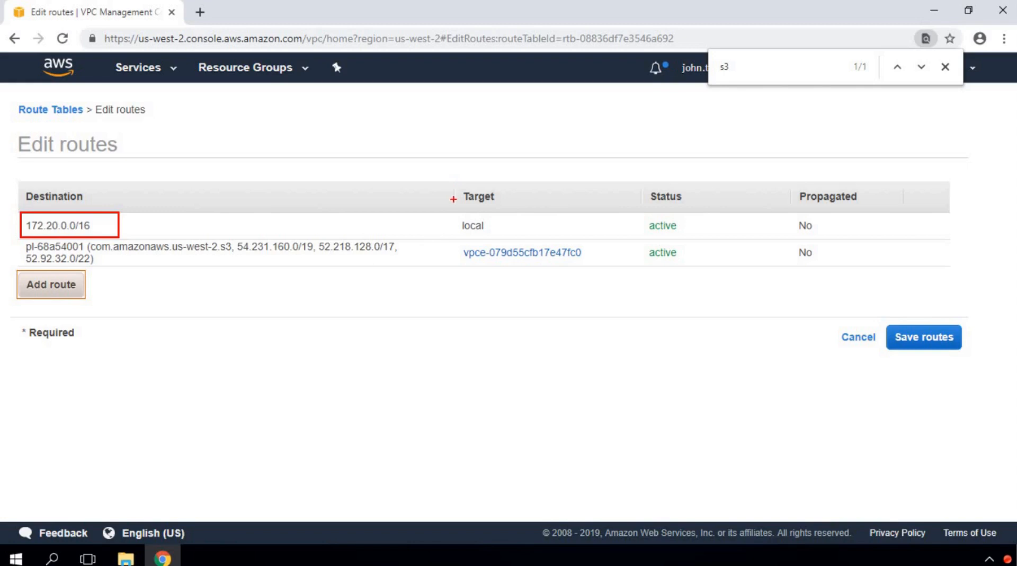
left_click_drag(455, 211, 512, 233)
key("ctrl+z")
mouse_move(455, 181)
left_mouse_down()
mouse_move(505, 218)
mouse_move(633, 238)
left_mouse_up()
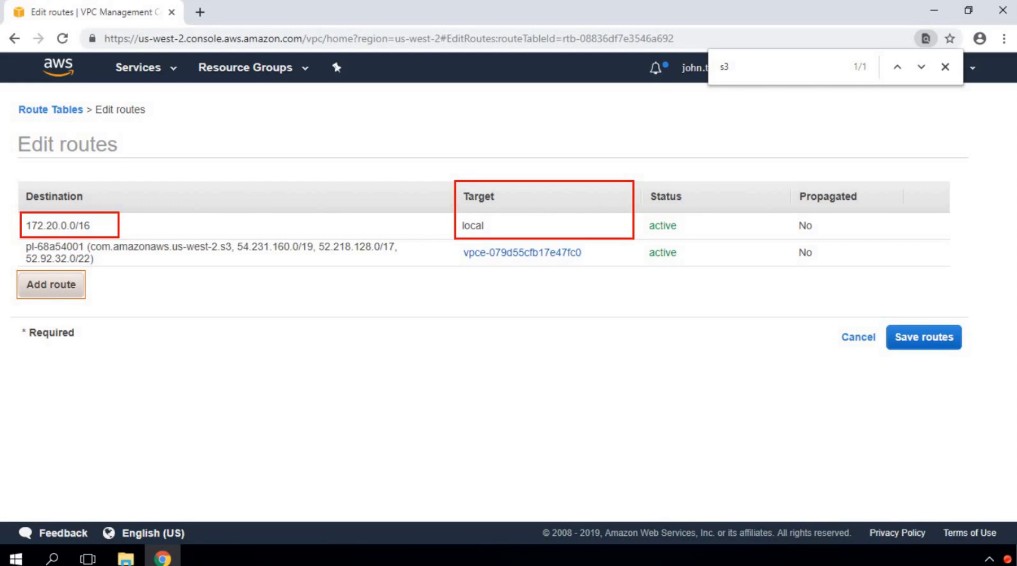
key("ctrl+z")
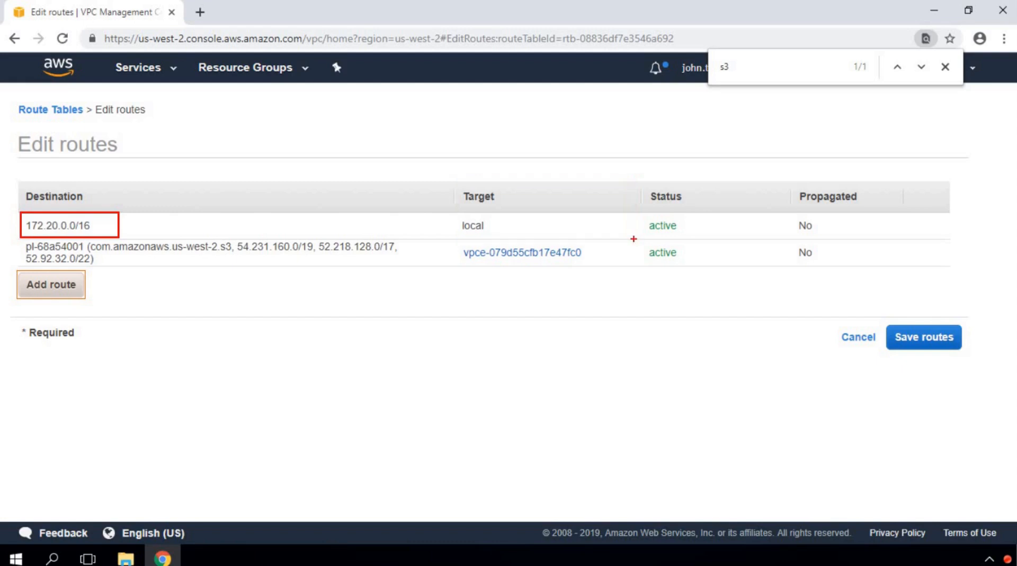
key("ctrl+z")
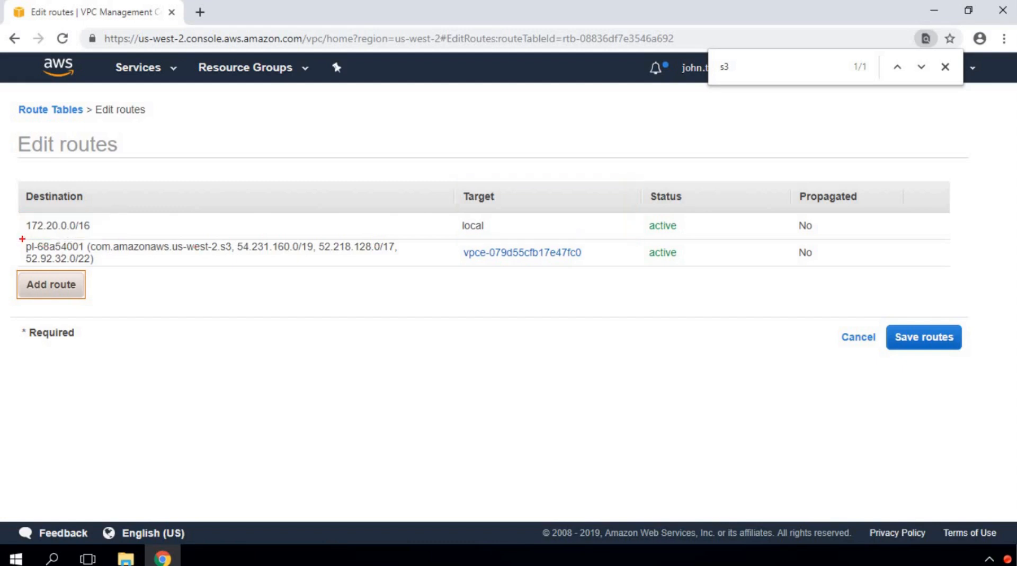
mouse_move(22, 239)
left_mouse_down()
mouse_move(166, 264)
mouse_move(414, 266)
left_mouse_up()
left_click_drag(448, 238, 600, 267)
key("e")
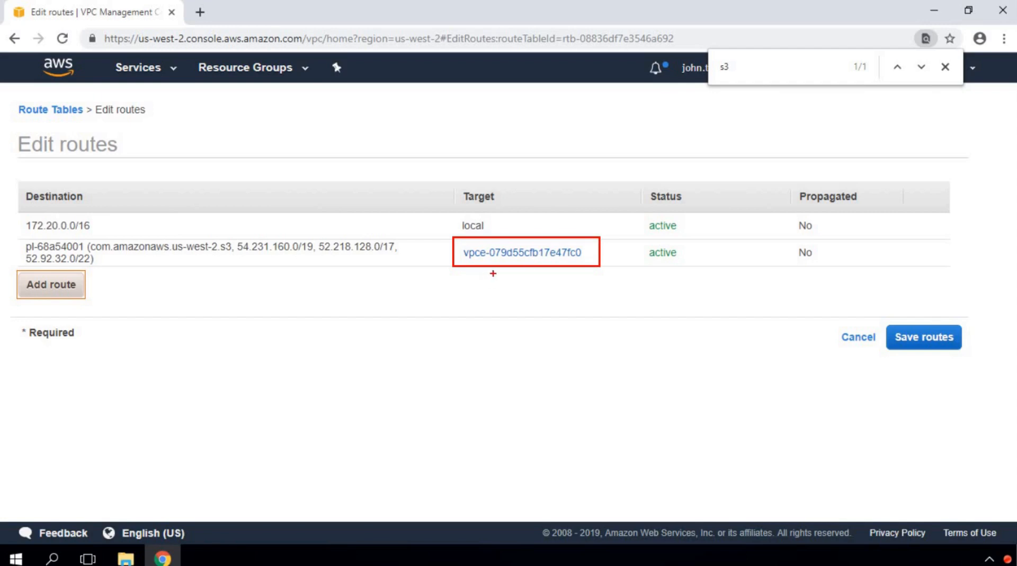
key("e")
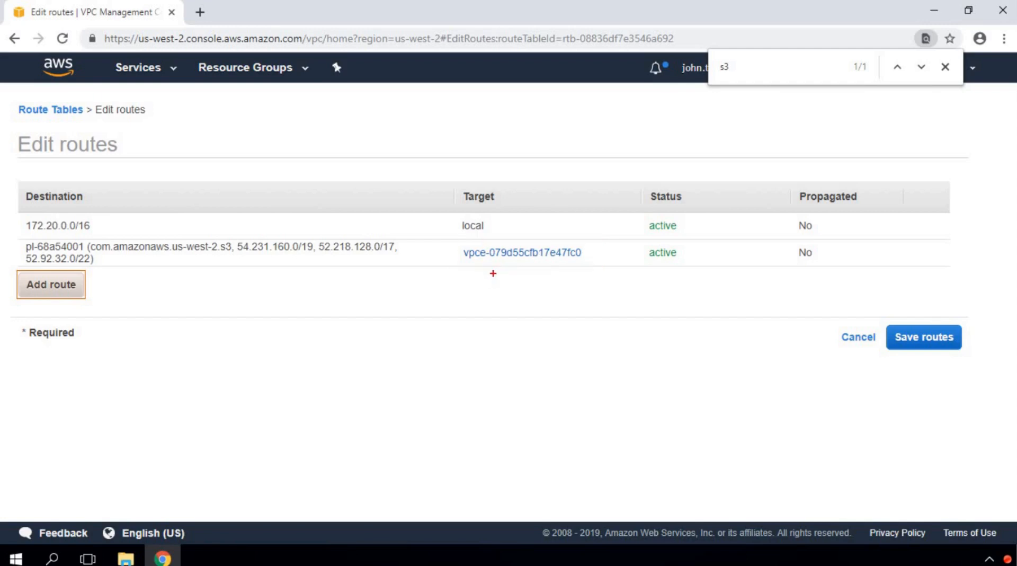
Step: Add and save a 0.0.0.0/0 route targeting internet gateway igw-071d8028fd970630c (VSLAB-IGW)
left_click(47, 292)
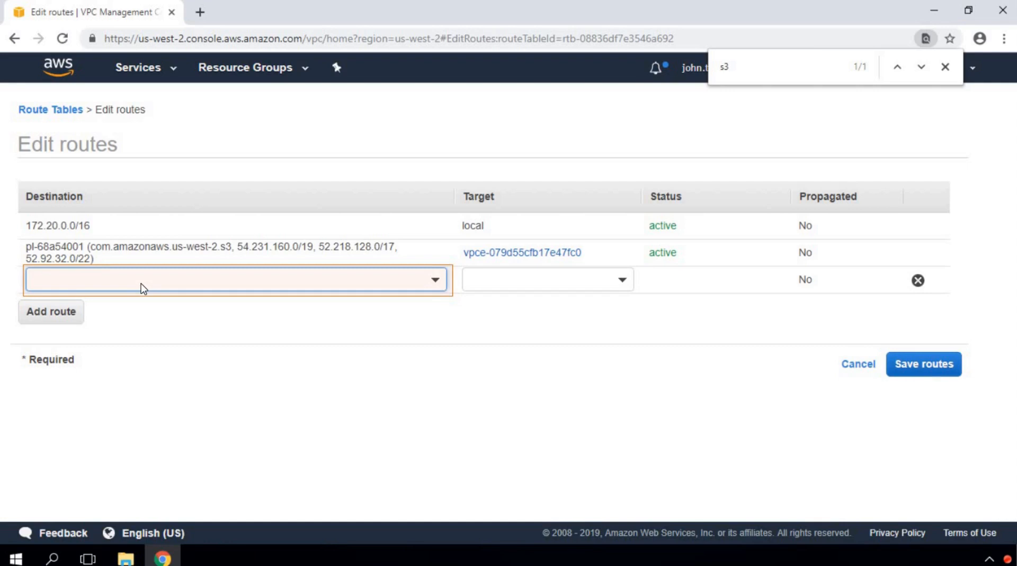
left_click(160, 289)
type("0.0.0.0")
type("/0")
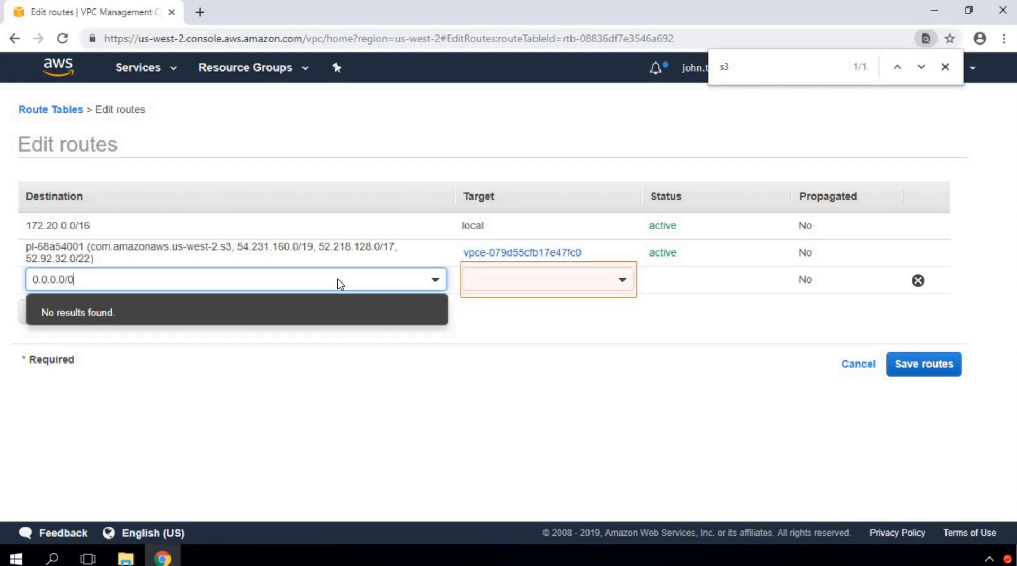
left_click(571, 279)
left_click(539, 352)
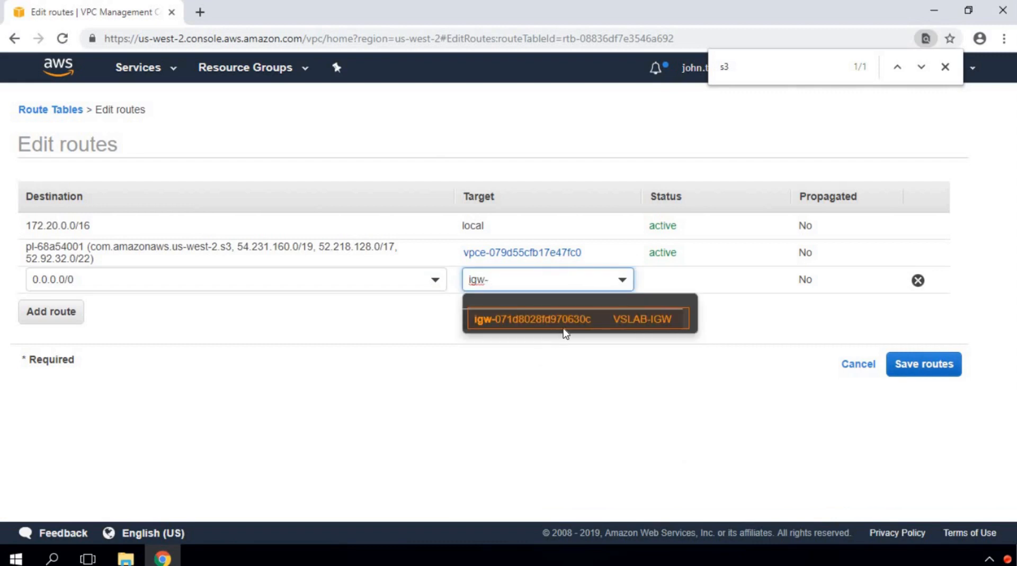
left_click(564, 330)
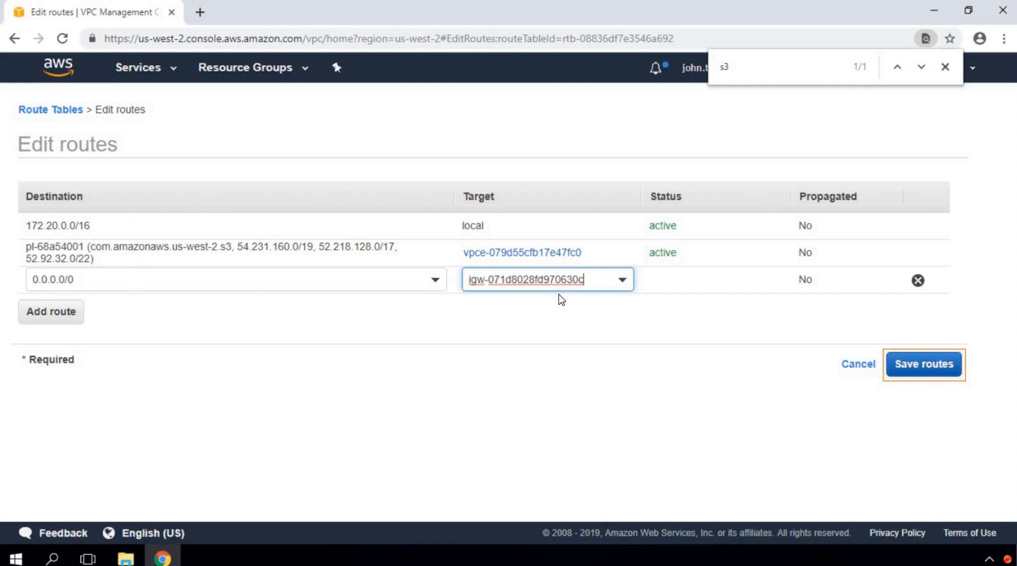
left_click(920, 363)
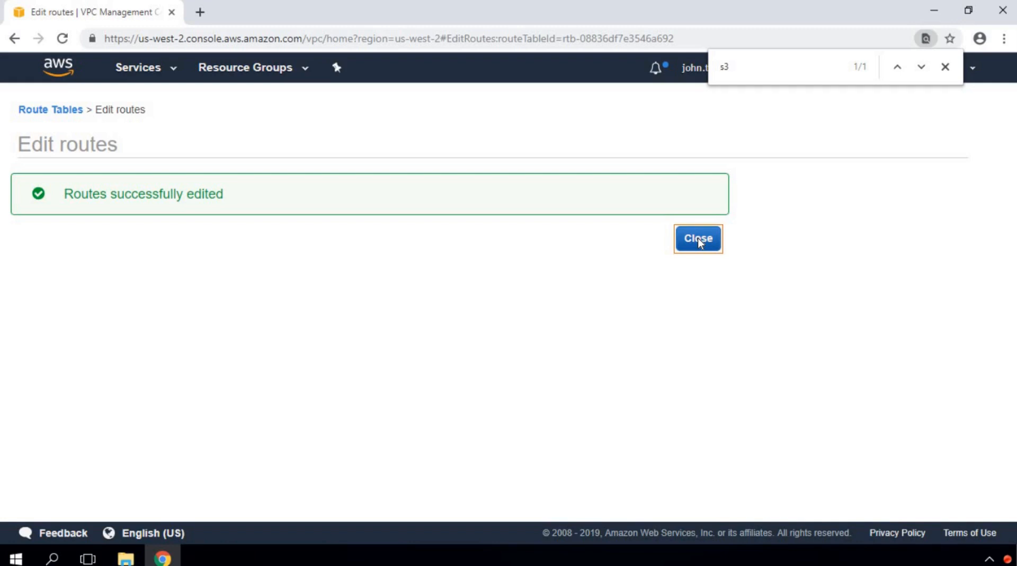
left_click(697, 238)
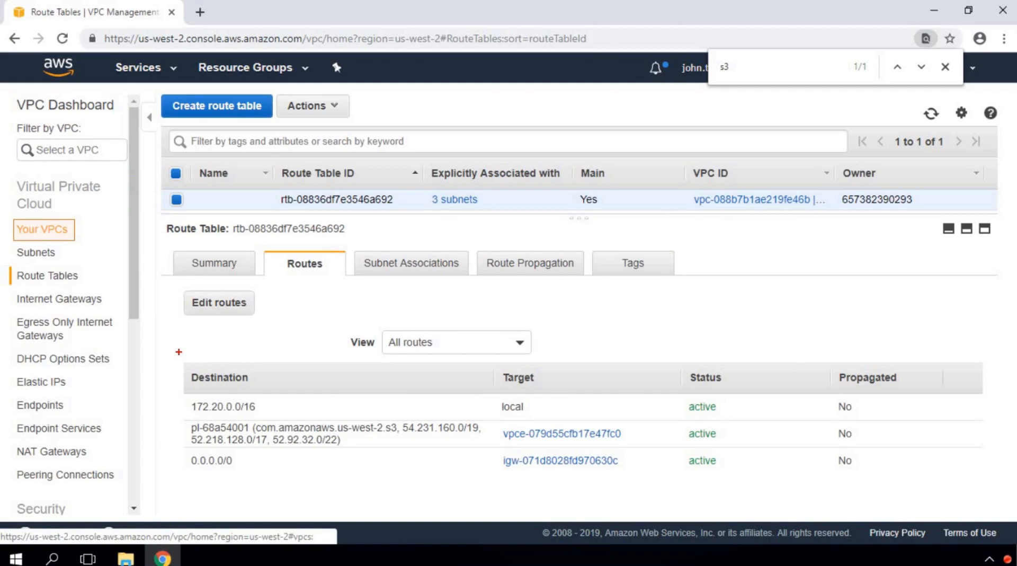
mouse_move(179, 352)
left_mouse_down()
mouse_move(389, 429)
mouse_move(977, 490)
left_mouse_up()
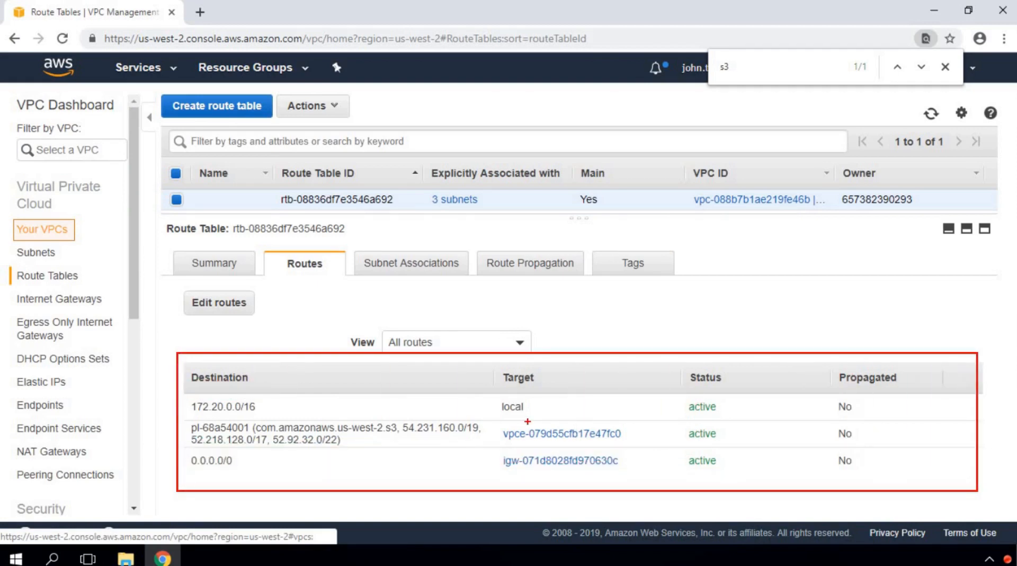